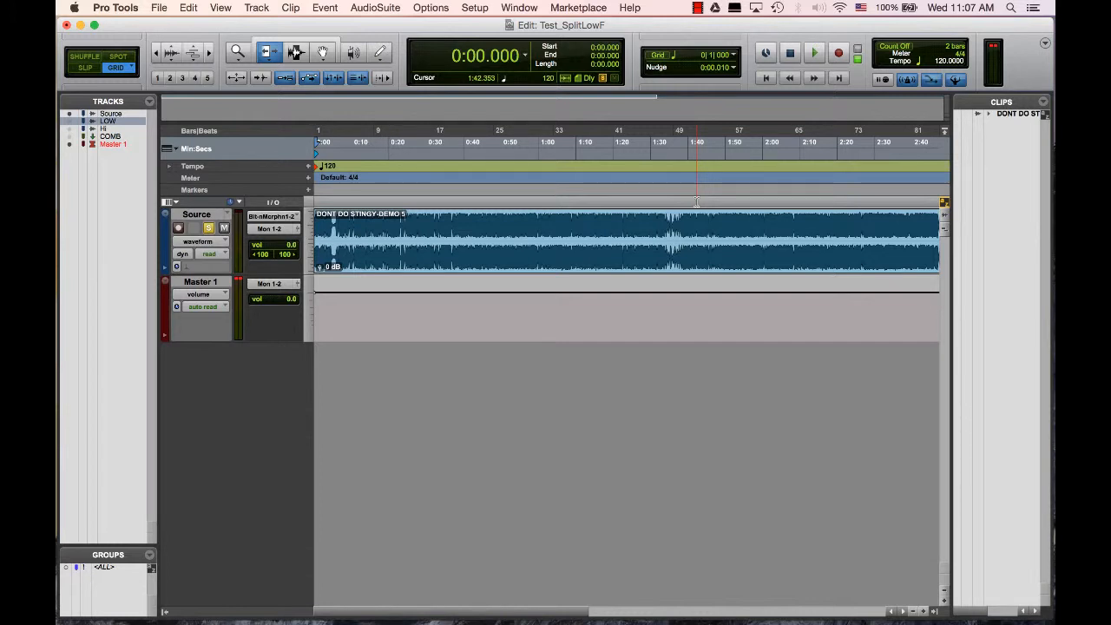
Step: Show the LOW and Hi tracks, and review the filter settings of the LOW track's Pro-Q 2 in the mixer
{"action": "left_click", "coordinate": [70, 121]}
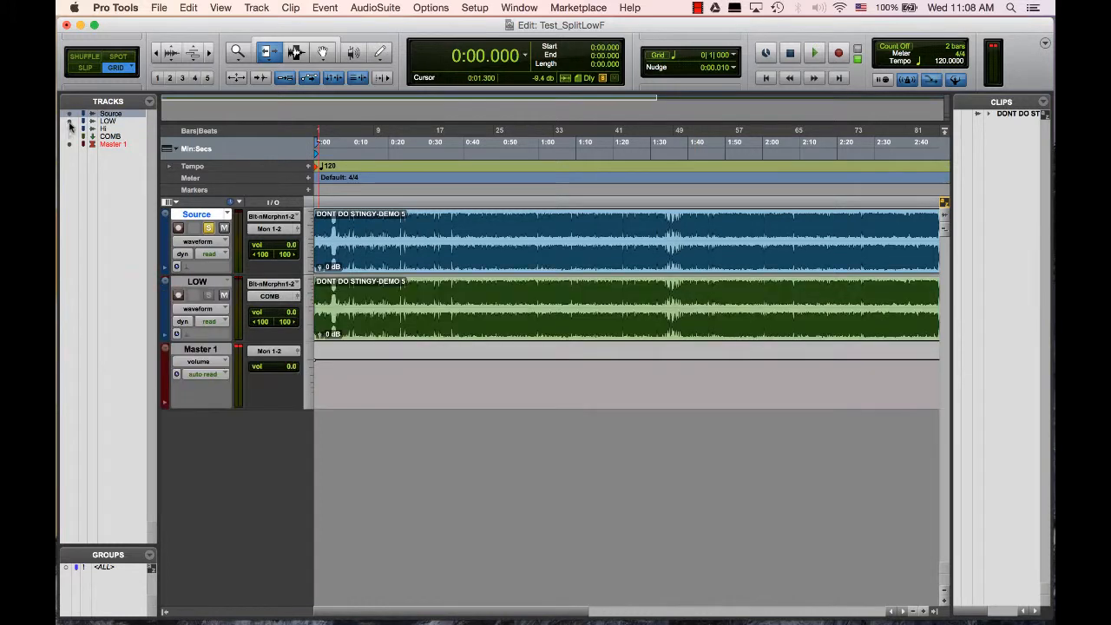
{"action": "left_click", "coordinate": [69, 130]}
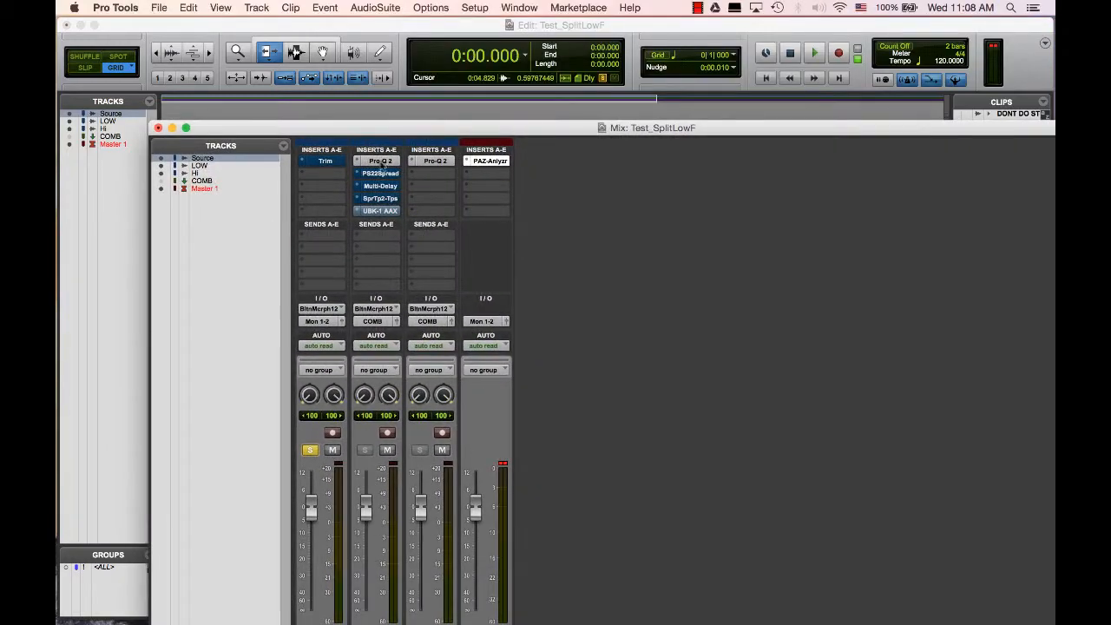
{"action": "left_click", "coordinate": [384, 163]}
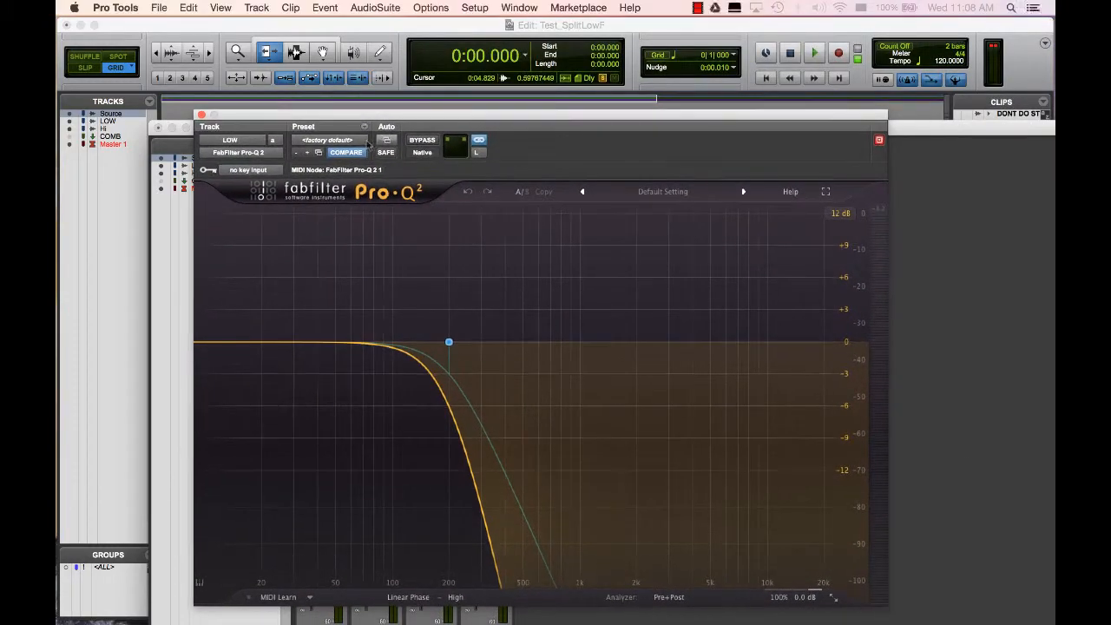
{"action": "mouse_move", "coordinate": [449, 344]}
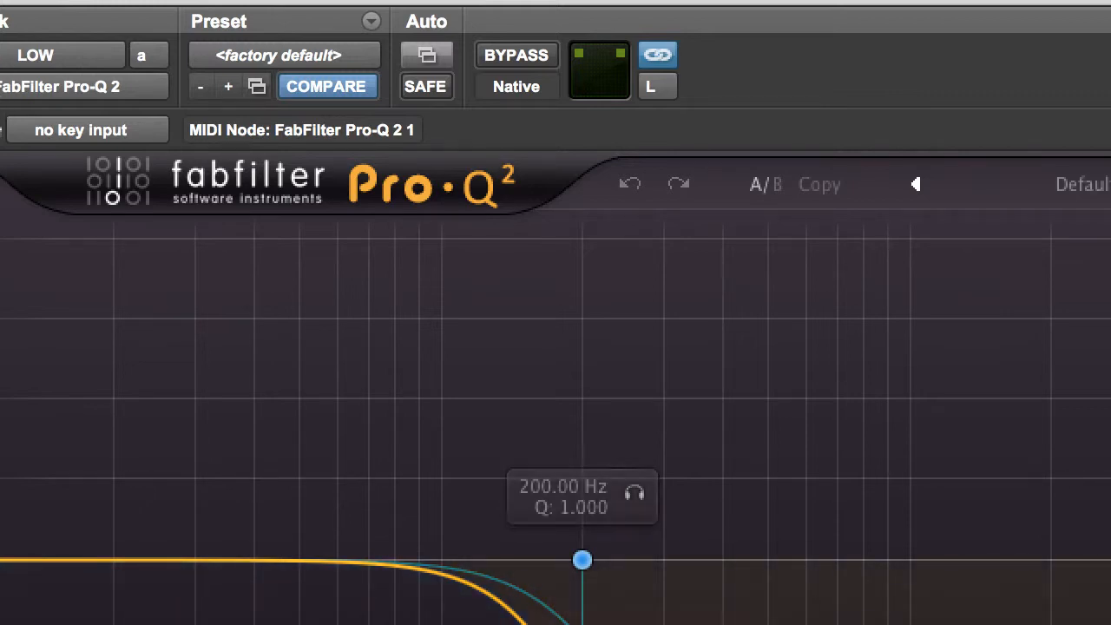
{"action": "left_click", "coordinate": [2, 100]}
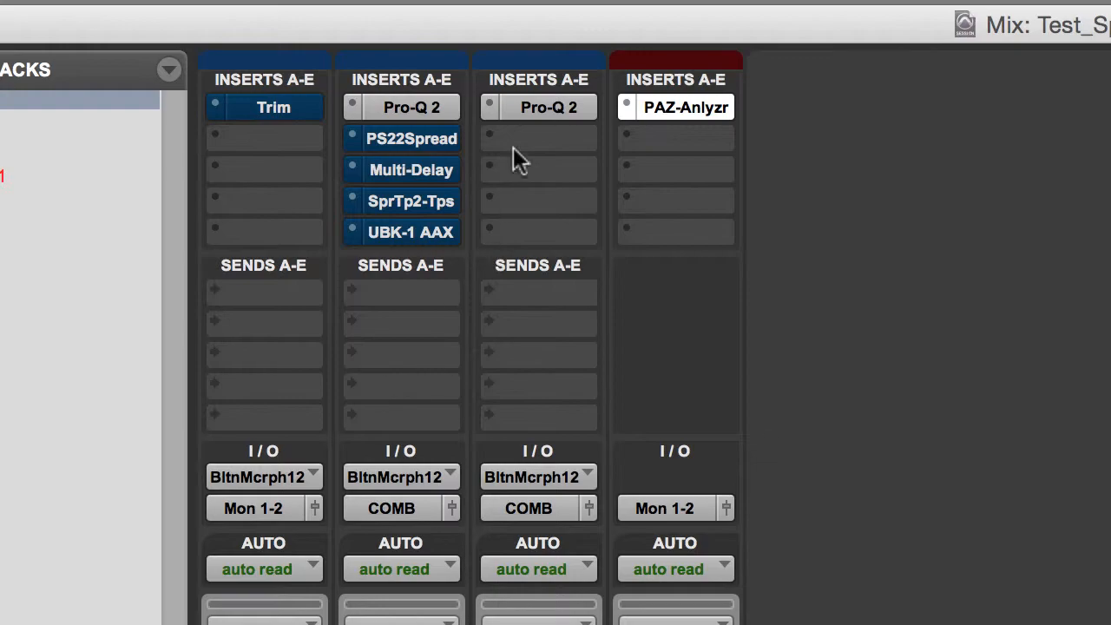
Step: Replace the second band in the Hi track's Pro-Q 2 with a new Low Cut band at 200 Hz
{"action": "left_click", "coordinate": [544, 108]}
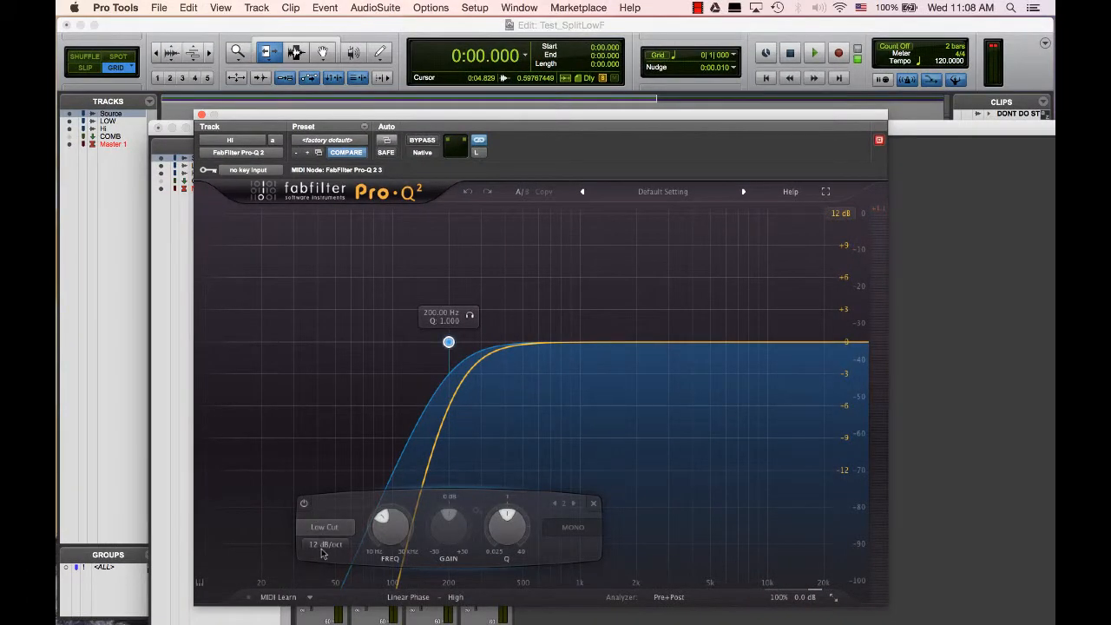
{"action": "left_click", "coordinate": [594, 504]}
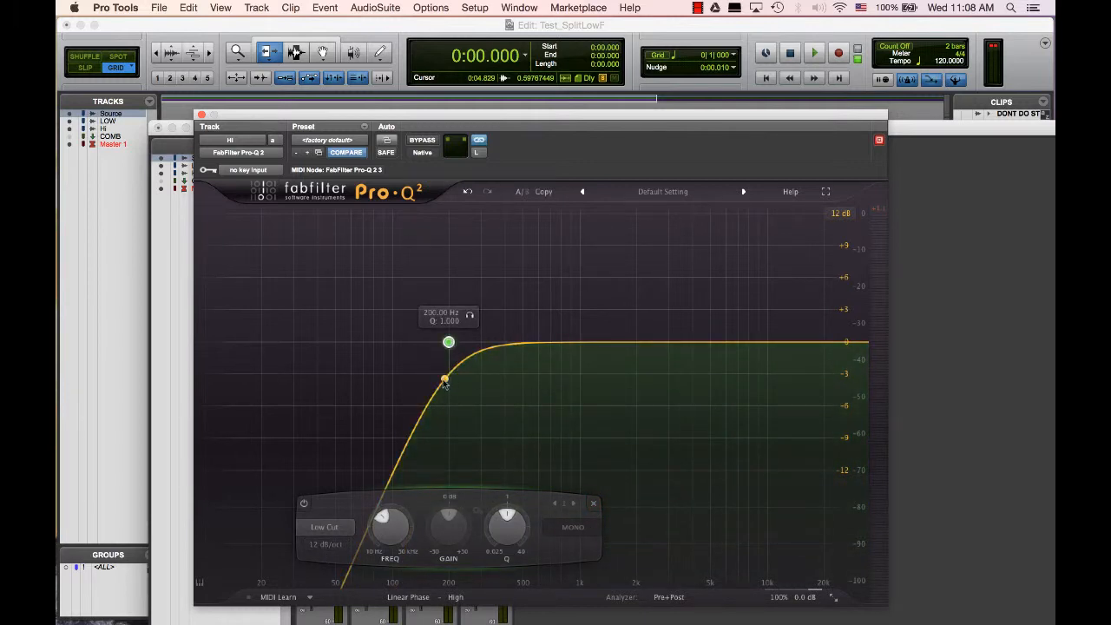
{"action": "left_click_drag", "start_coordinate": [442, 403], "coordinate": [400, 382]}
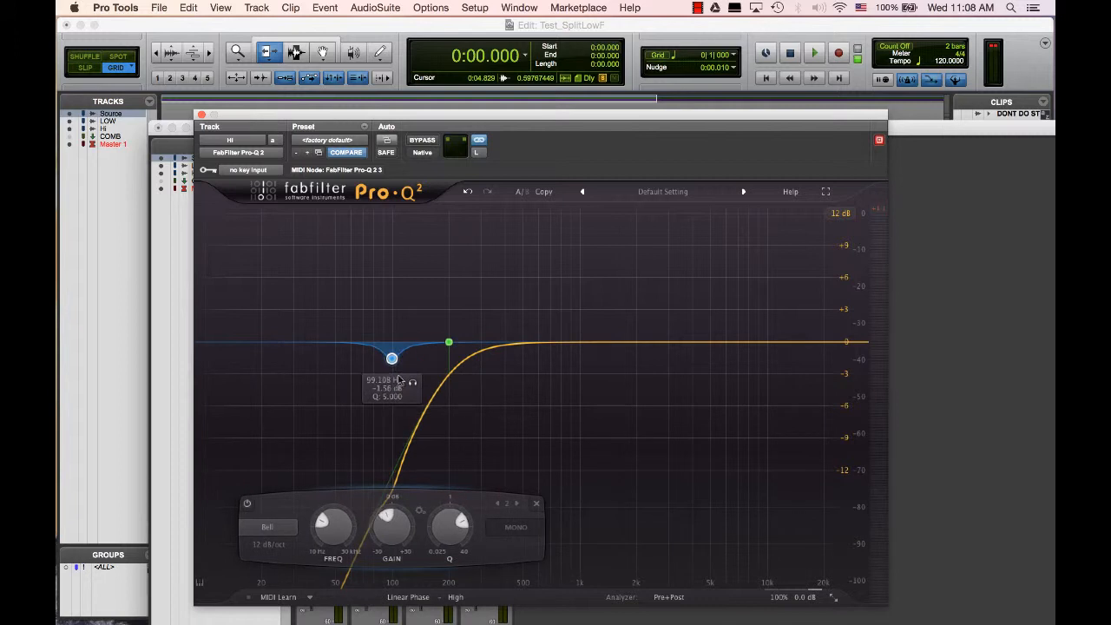
{"action": "right_click", "coordinate": [392, 363]}
{"action": "mouse_move", "coordinate": [420, 387]}
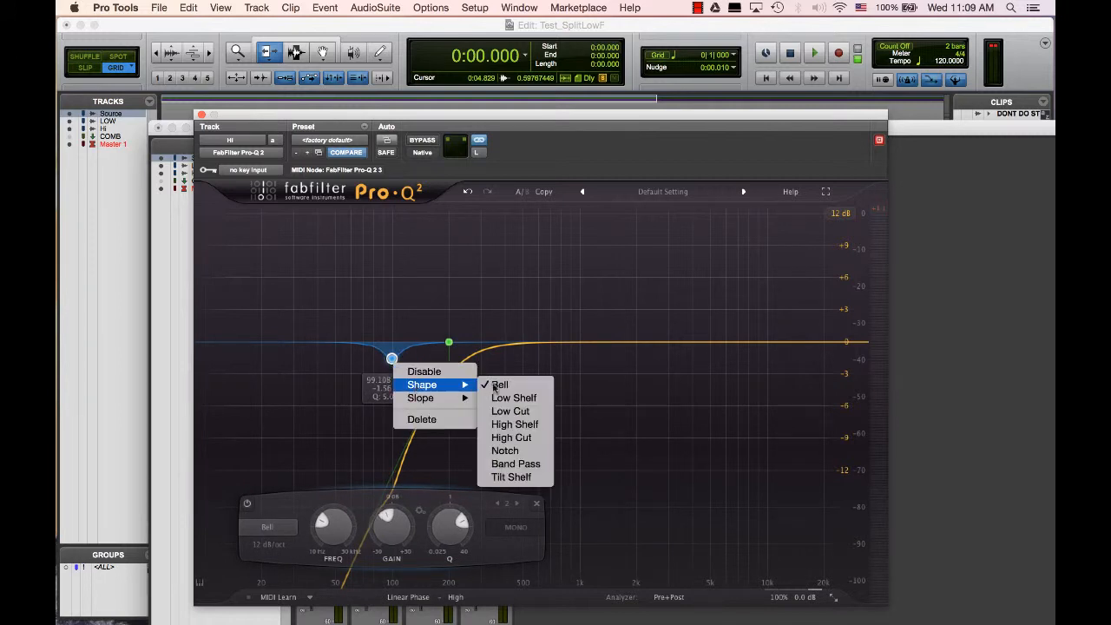
{"action": "left_click", "coordinate": [509, 410]}
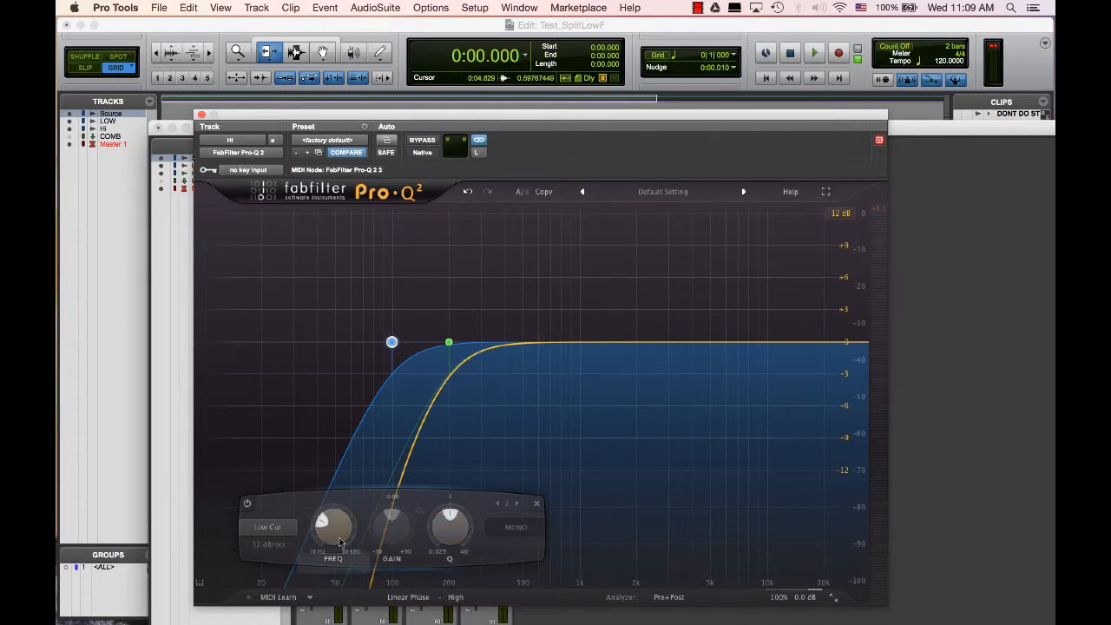
{"action": "type", "text": "200"}
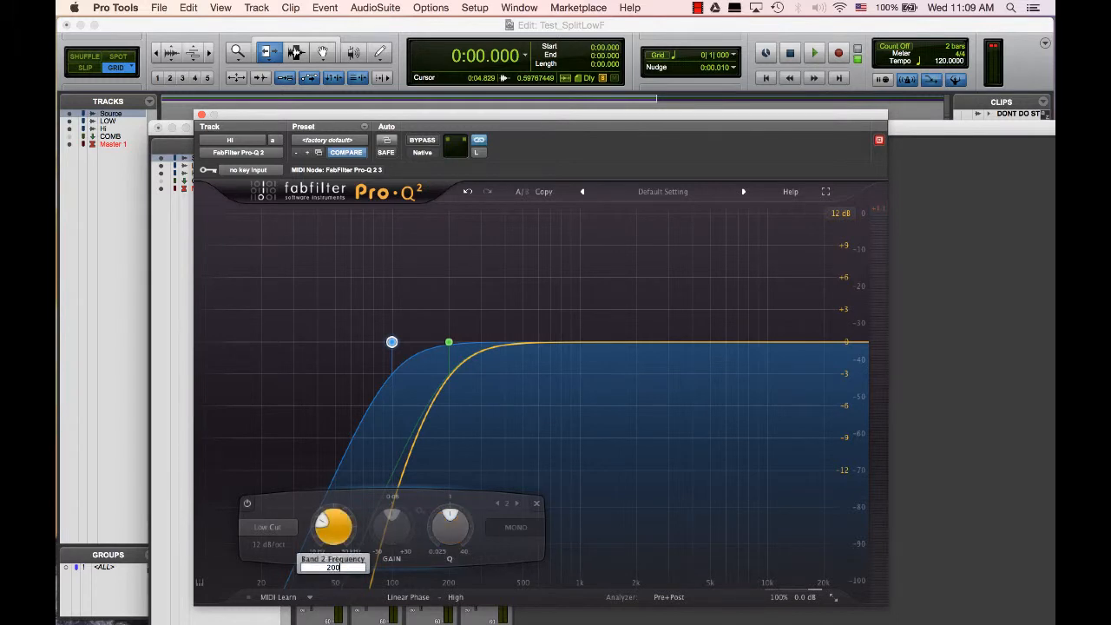
{"action": "key", "text": "Return"}
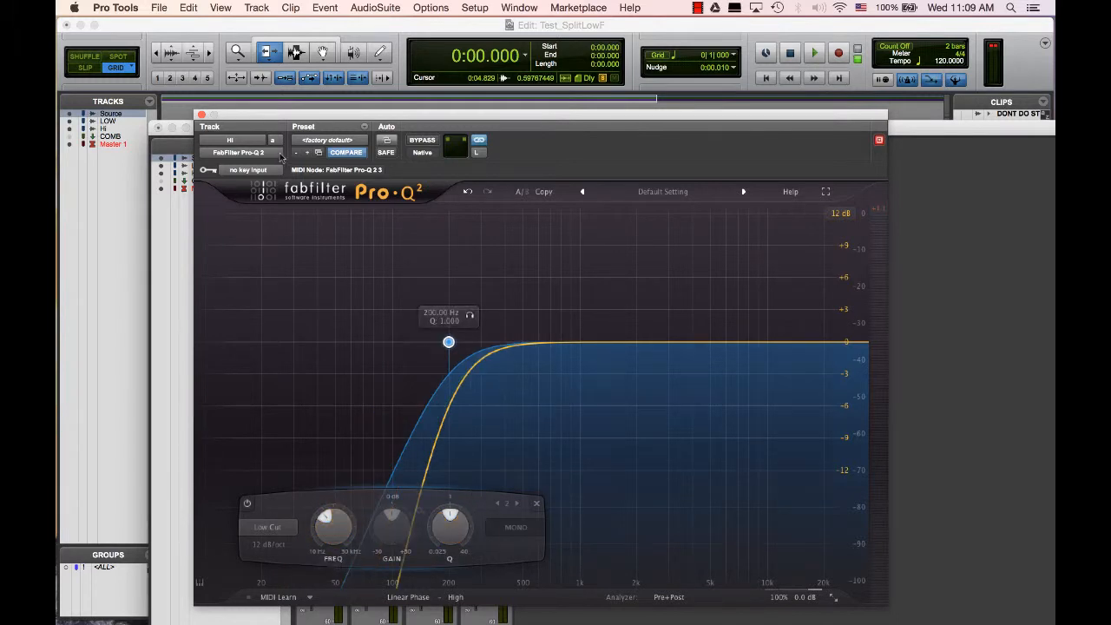
{"action": "left_click", "coordinate": [201, 115]}
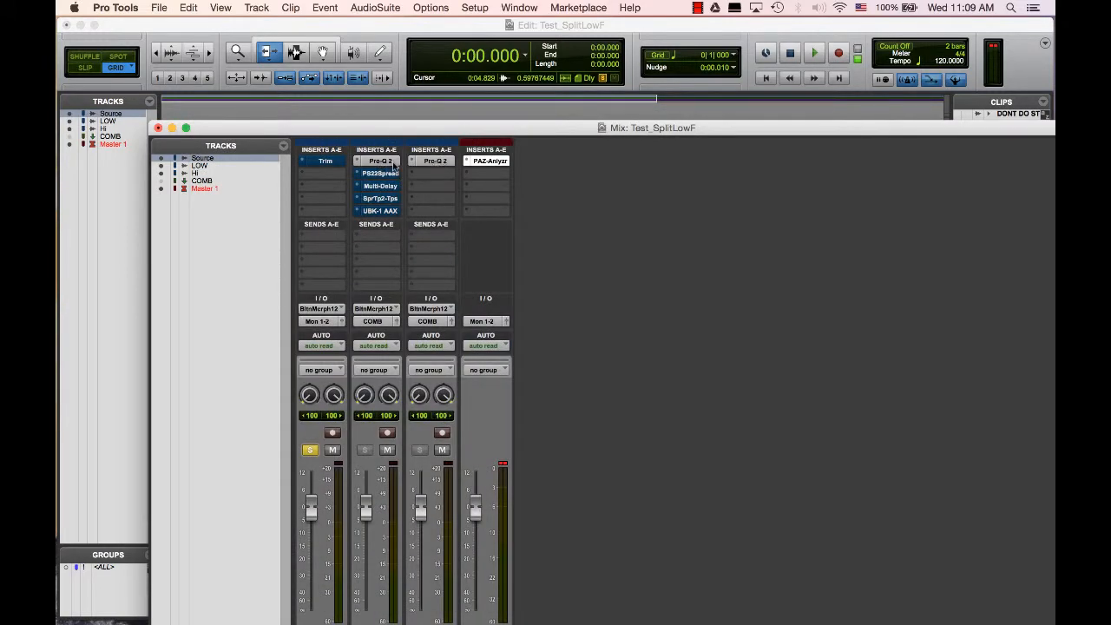
Step: Clear the master clip indicator and switch the Source track from solo to mute, briefly auditioning the LOW and Hi mix
{"action": "left_click_drag", "start_coordinate": [387, 131], "coordinate": [381, 70]}
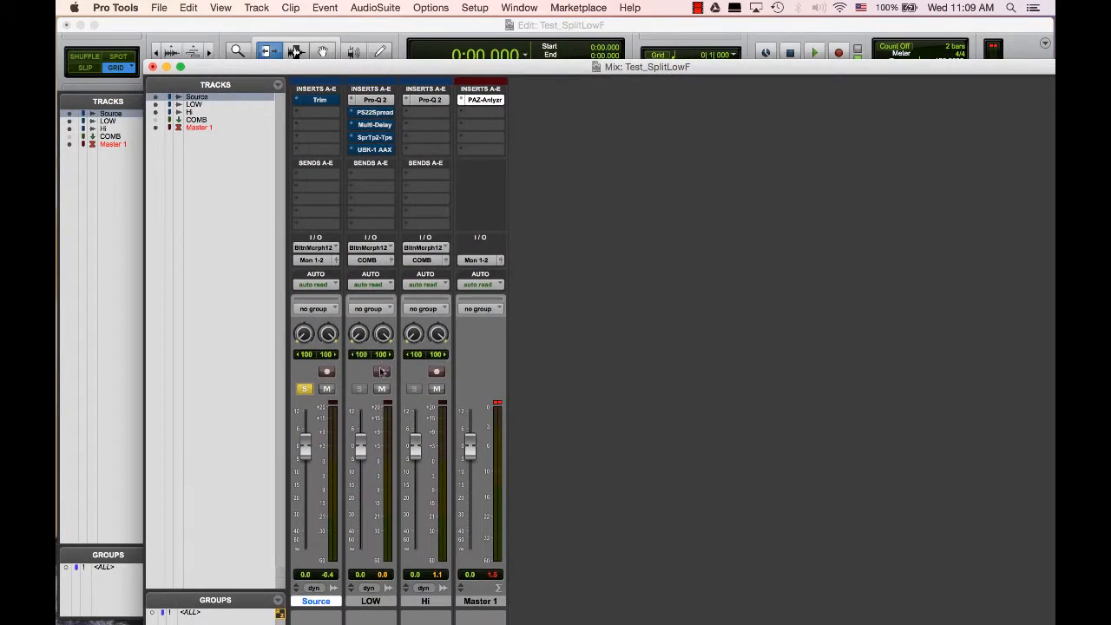
{"action": "left_click", "coordinate": [497, 404]}
{"action": "left_click", "coordinate": [305, 389]}
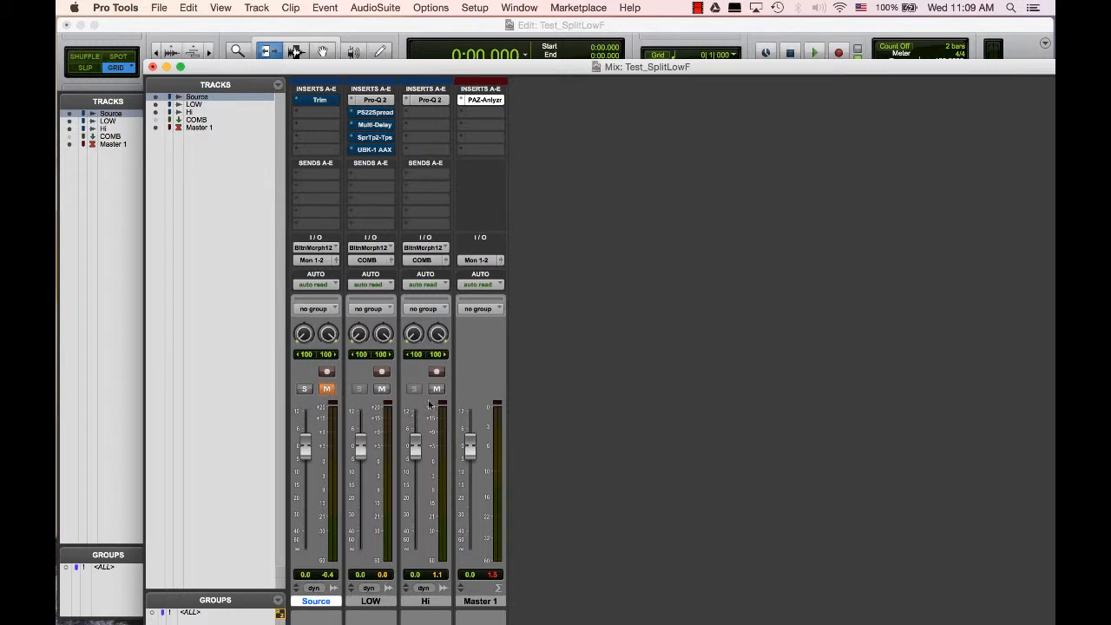
{"action": "key", "text": "space"}
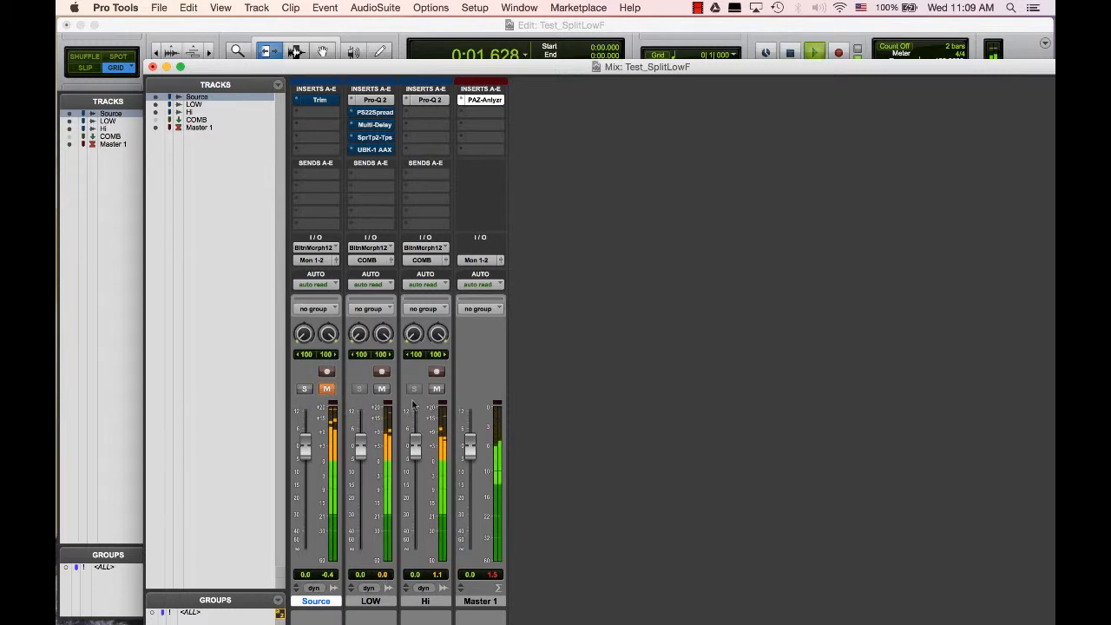
{"action": "key", "text": "space"}
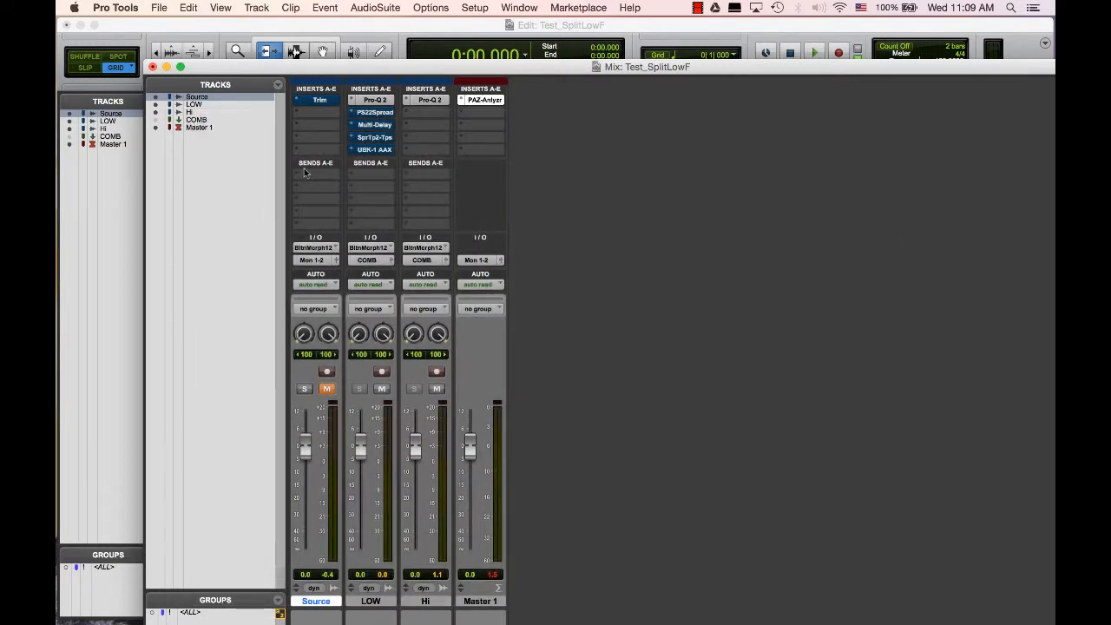
Step: Take the Trim plug-in on the Source track out of bypass with its phase invert switched on
{"action": "left_click", "coordinate": [320, 101]}
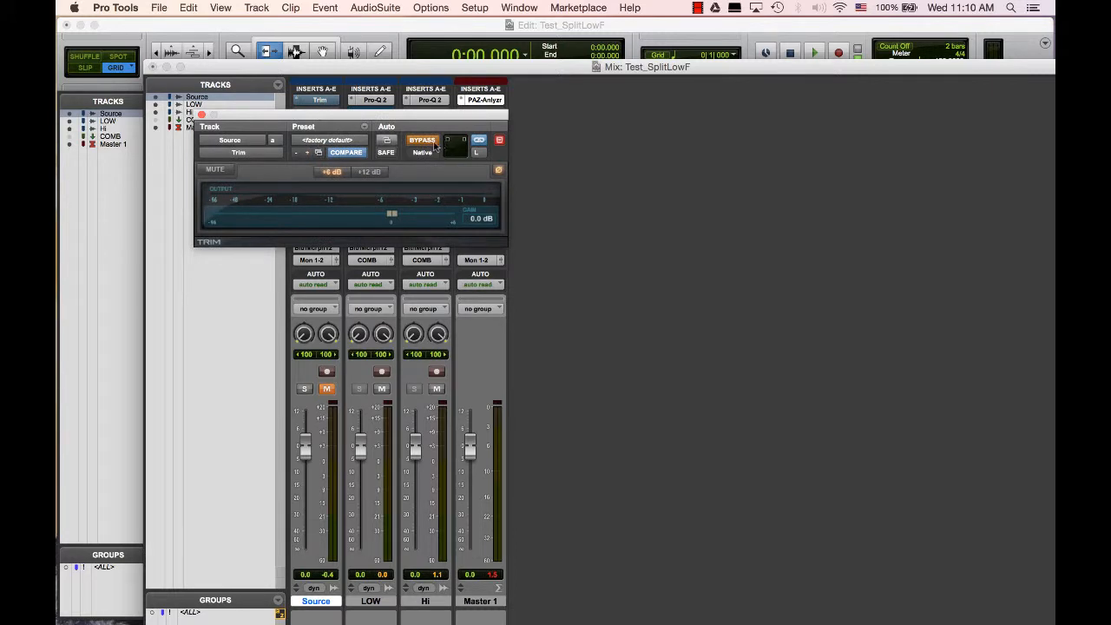
{"action": "left_click", "coordinate": [424, 142]}
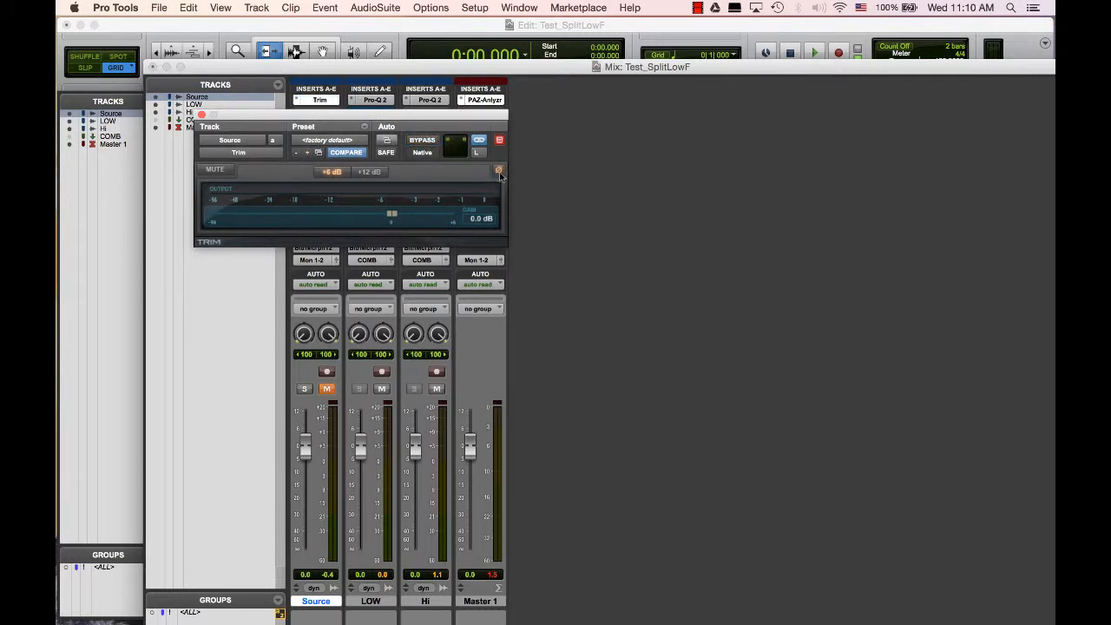
{"action": "left_click", "coordinate": [499, 172]}
{"action": "left_click", "coordinate": [200, 116]}
Step: With Source unmuted, play the mix with Master 1 lowered to about -14.5 dB, comparing Trim's phase invert off and on
{"action": "key", "text": "space"}
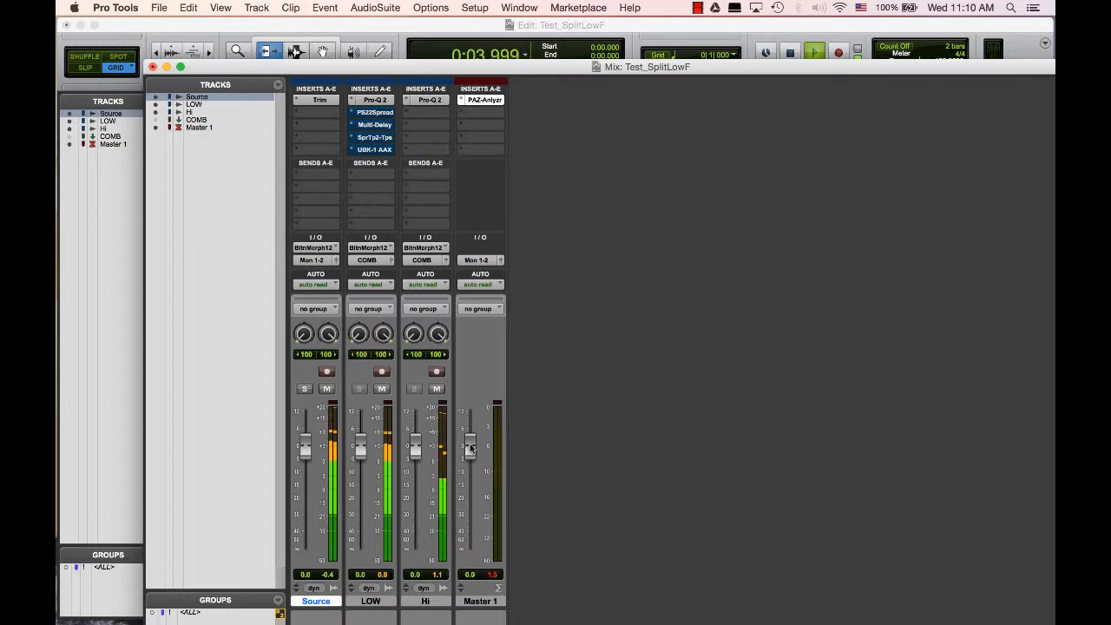
{"action": "left_click_drag", "start_coordinate": [465, 443], "coordinate": [472, 487]}
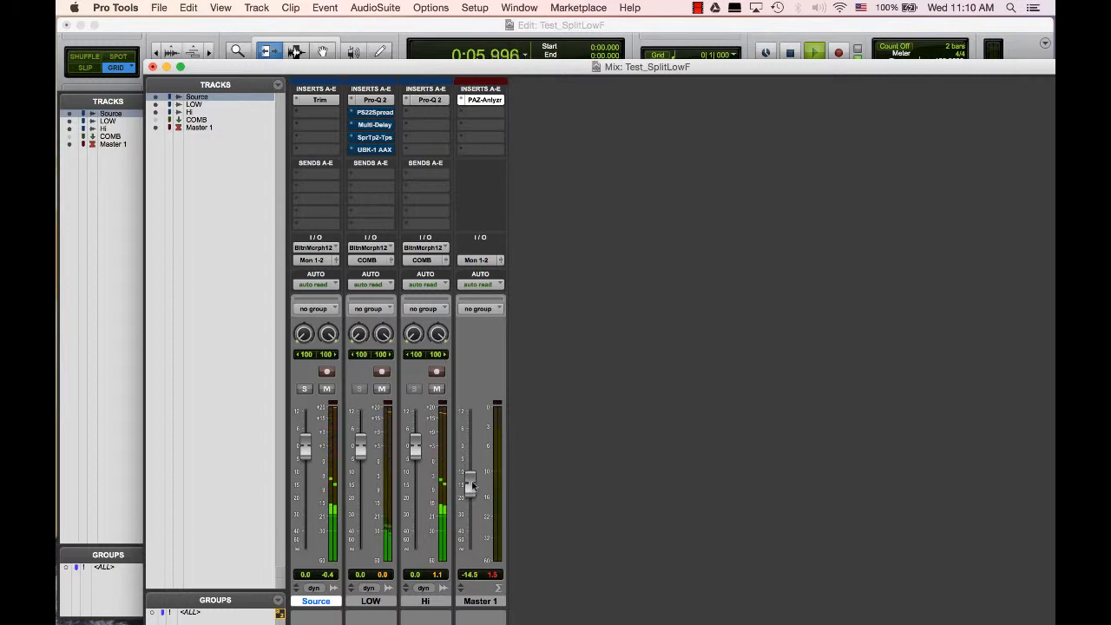
{"action": "left_click", "coordinate": [320, 100]}
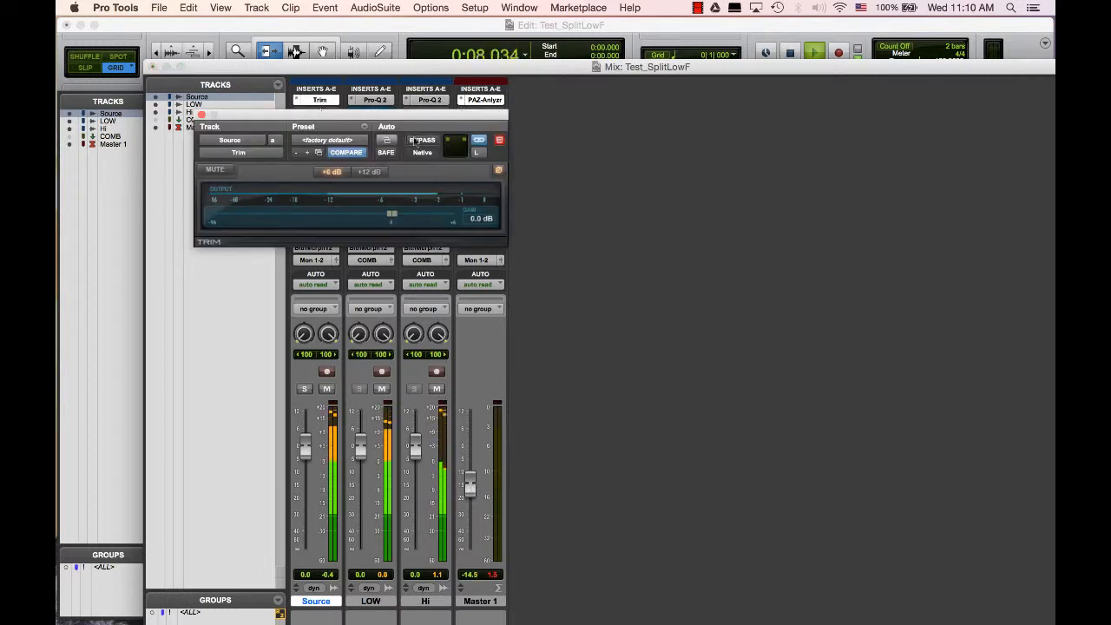
{"action": "left_click", "coordinate": [499, 171]}
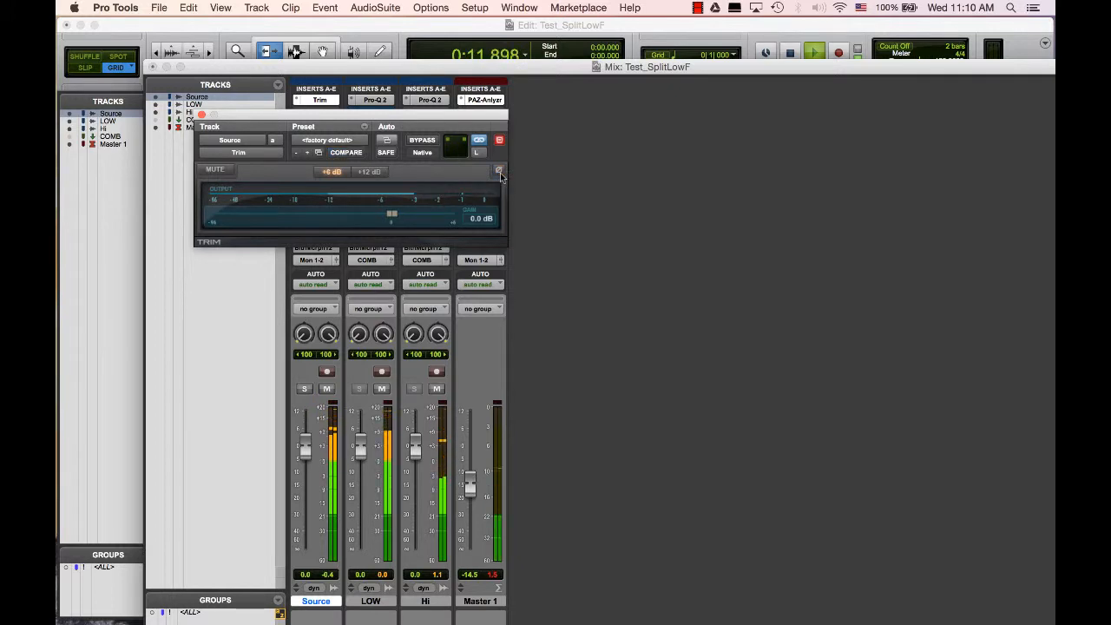
{"action": "left_click", "coordinate": [500, 173]}
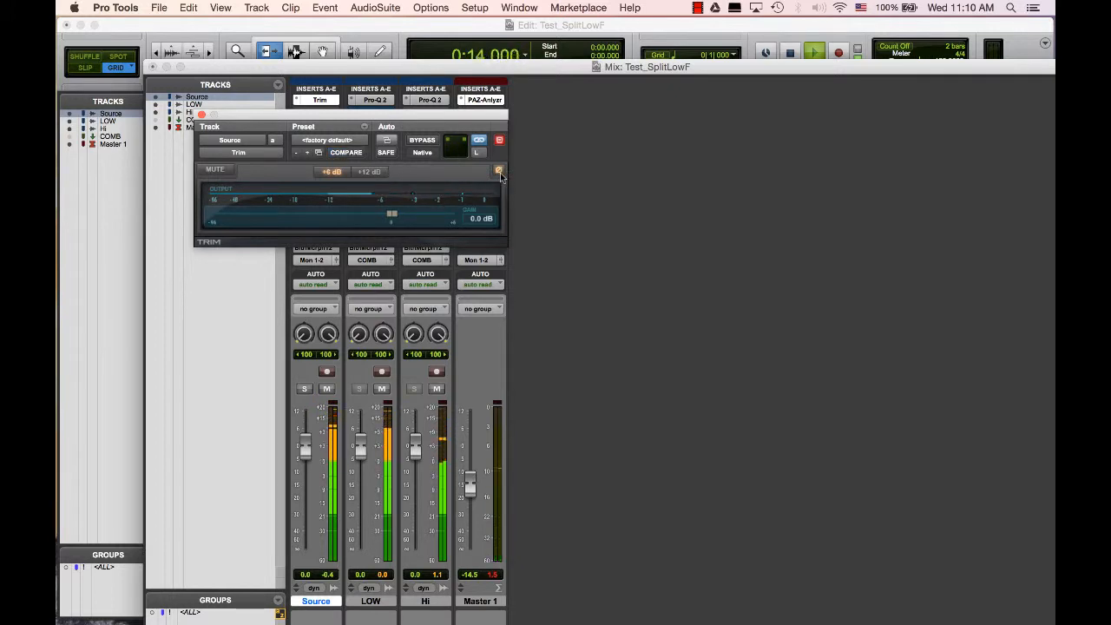
{"action": "key", "text": "space"}
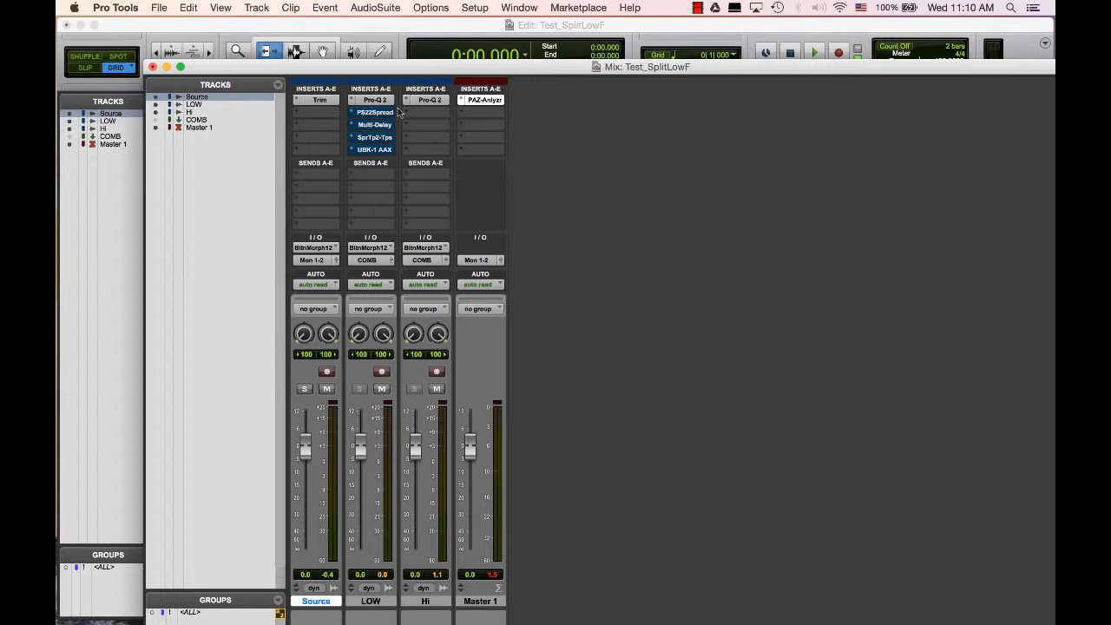
Step: Mute the Source and Hi tracks, and show the COMB track in the mixer
{"action": "left_click", "coordinate": [326, 388]}
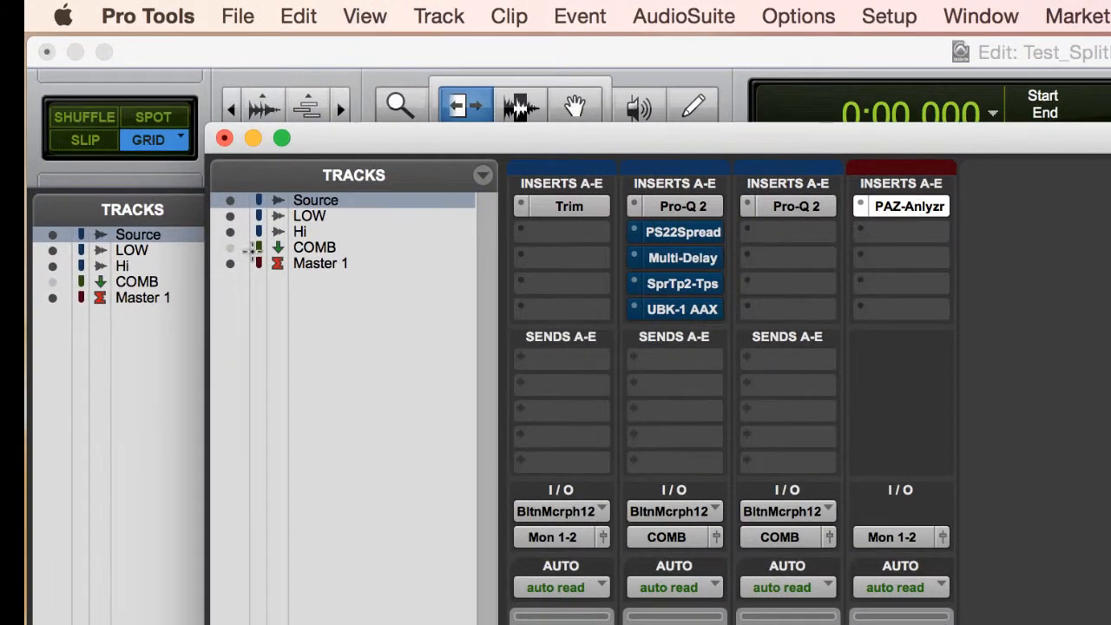
{"action": "left_click", "coordinate": [50, 286]}
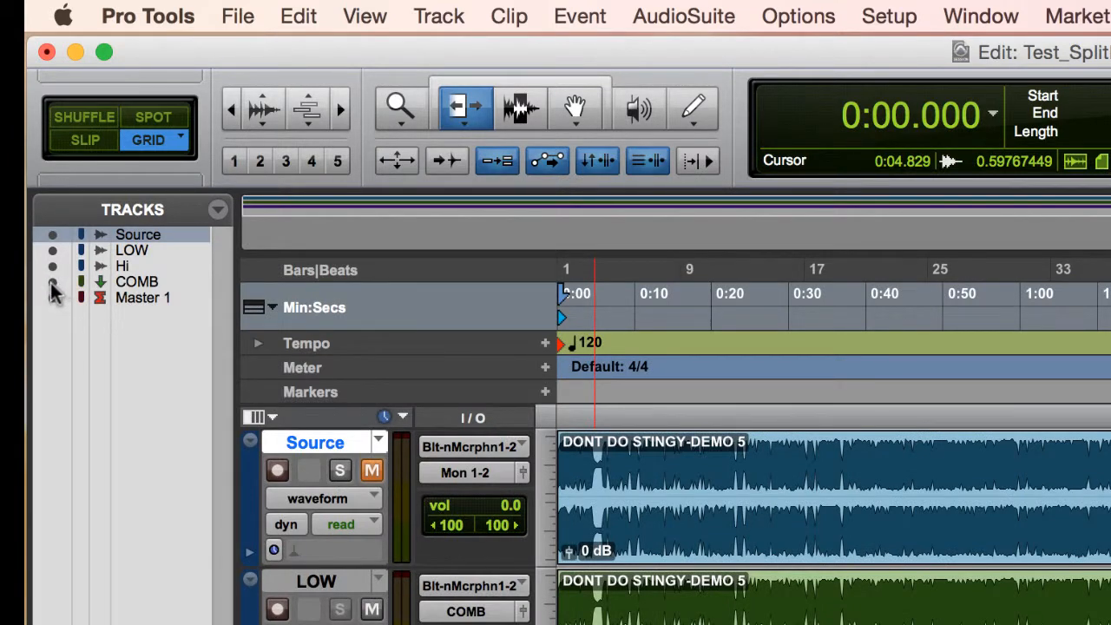
{"action": "key", "text": "super+equal"}
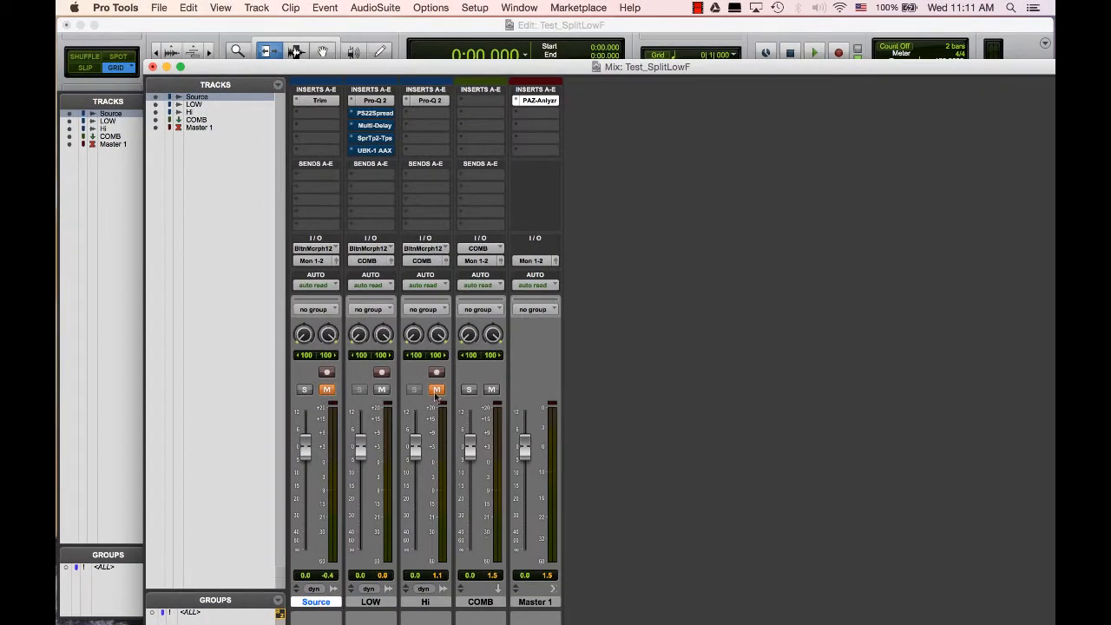
Step: Play the session and take the Multi-Delay on the LOW track out of bypass
{"action": "key", "text": "space"}
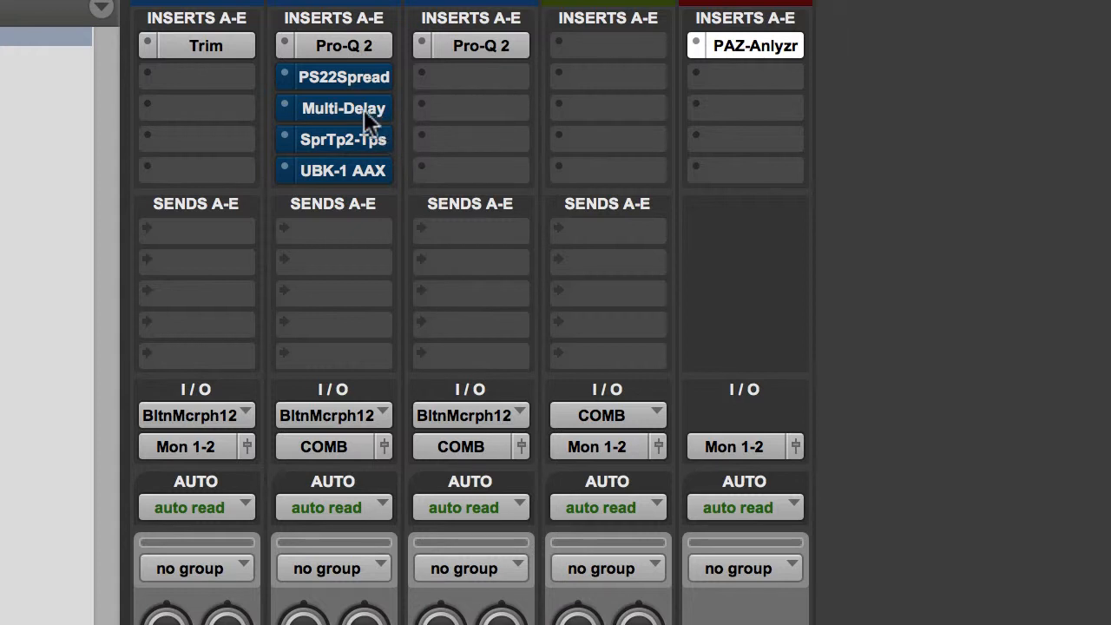
{"action": "left_click", "coordinate": [364, 109]}
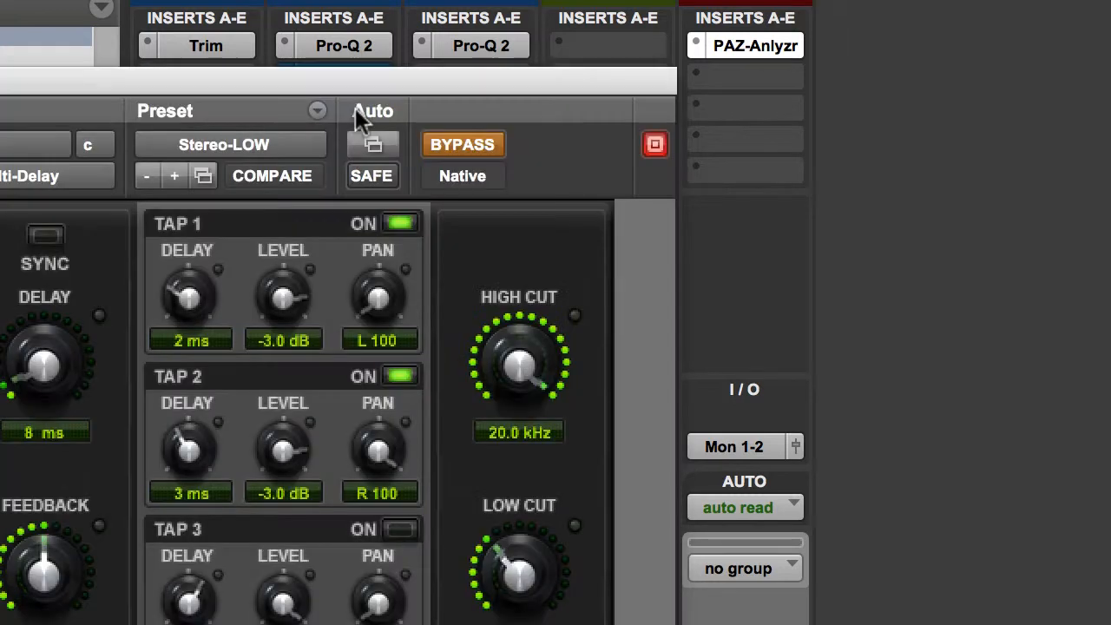
{"action": "left_click", "coordinate": [461, 144]}
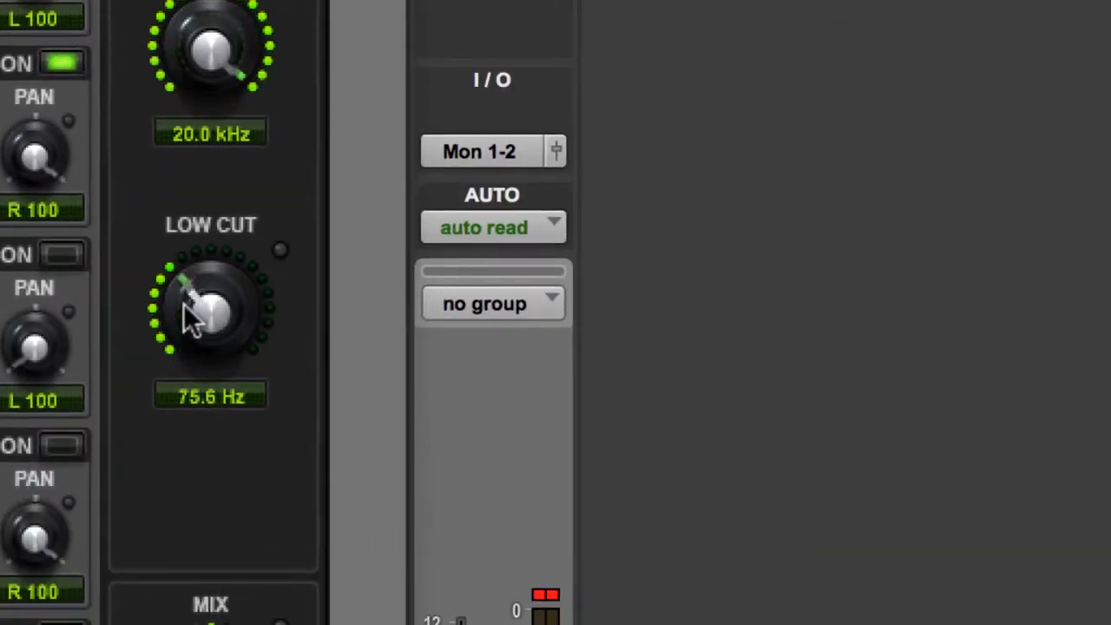
Step: Set the Multi-Delay's low cut to 101 Hz and Tap 1 delay to 3 ms, and unmute the Hi track
{"action": "left_click_drag", "start_coordinate": [191, 303], "coordinate": [181, 269]}
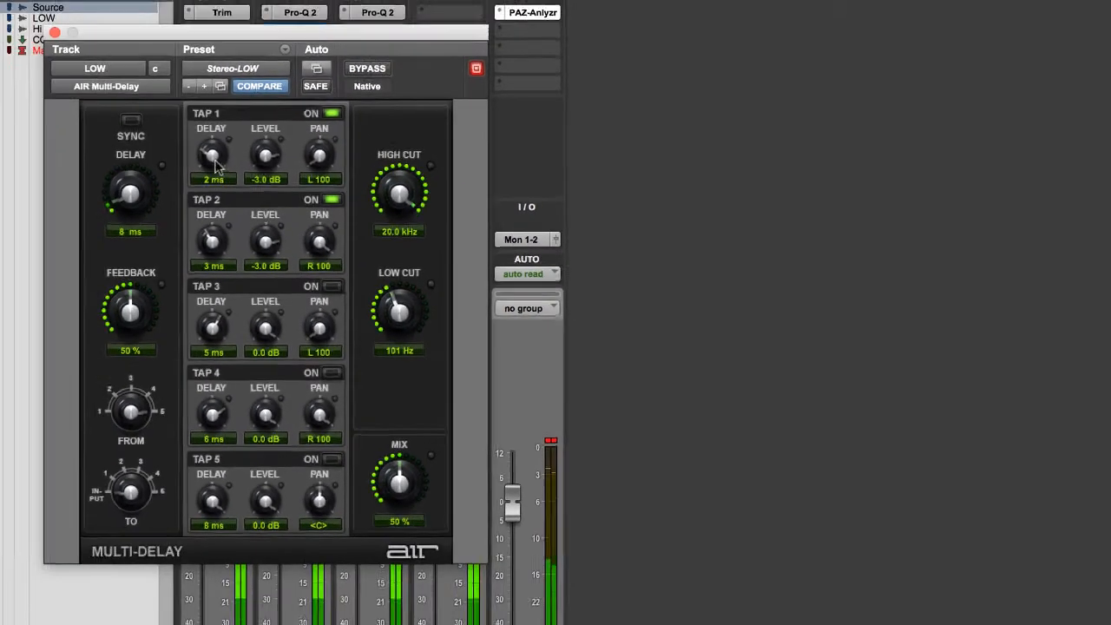
{"action": "left_click_drag", "start_coordinate": [215, 163], "coordinate": [214, 152]}
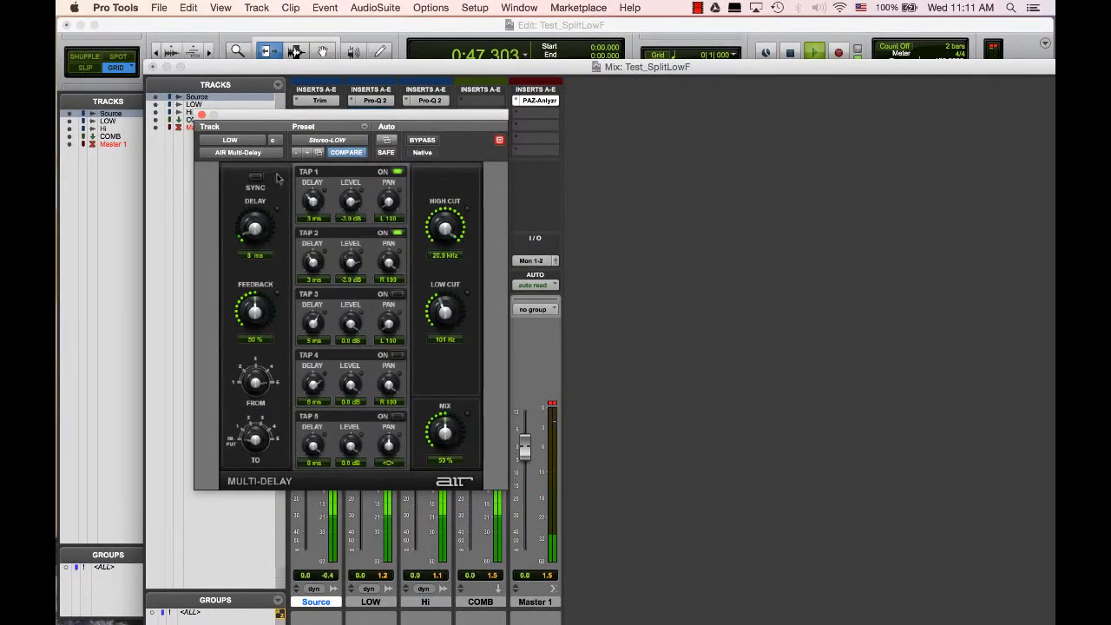
{"action": "left_click", "coordinate": [202, 115]}
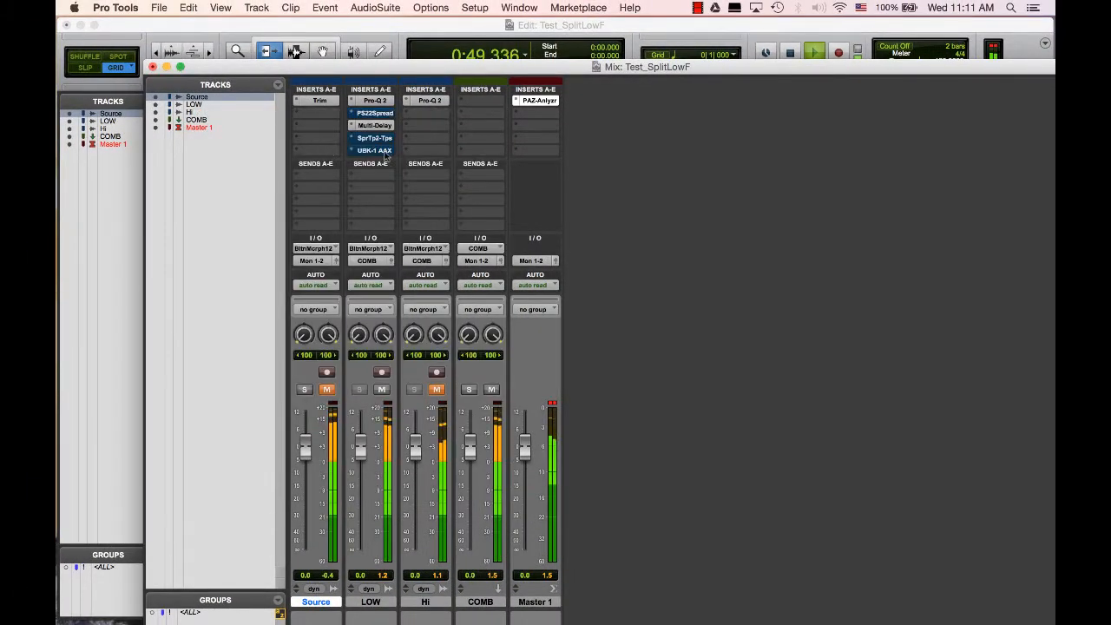
{"action": "left_click", "coordinate": [437, 390]}
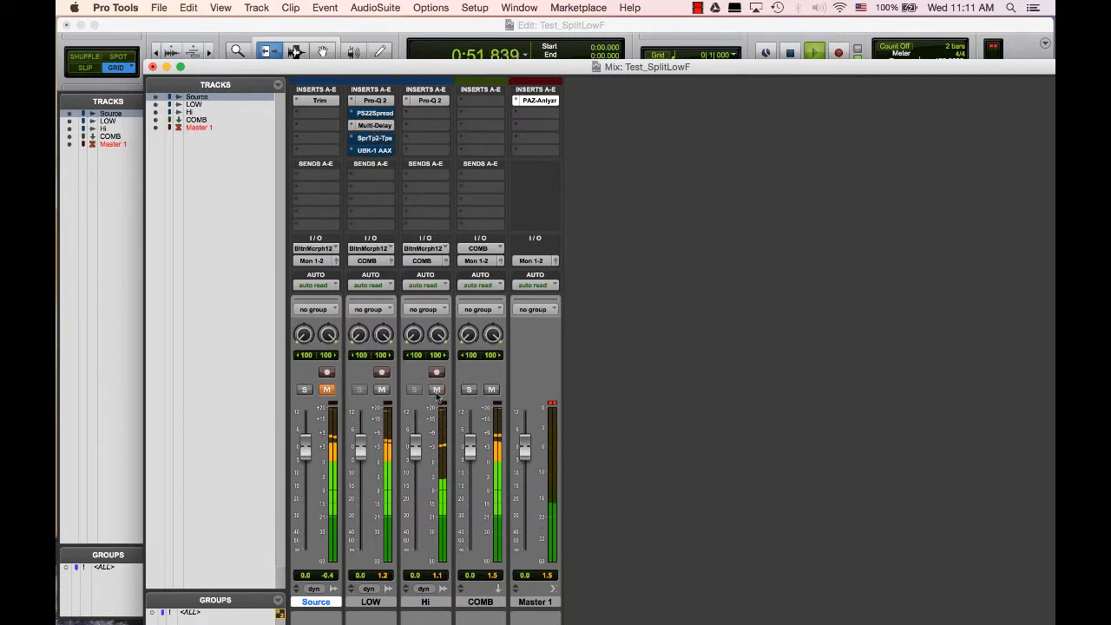
Step: Compare the playing mix with the LOW track's Multi-Delay bypassed and active, and stop playback
{"action": "left_click", "coordinate": [376, 130], "text": "super"}
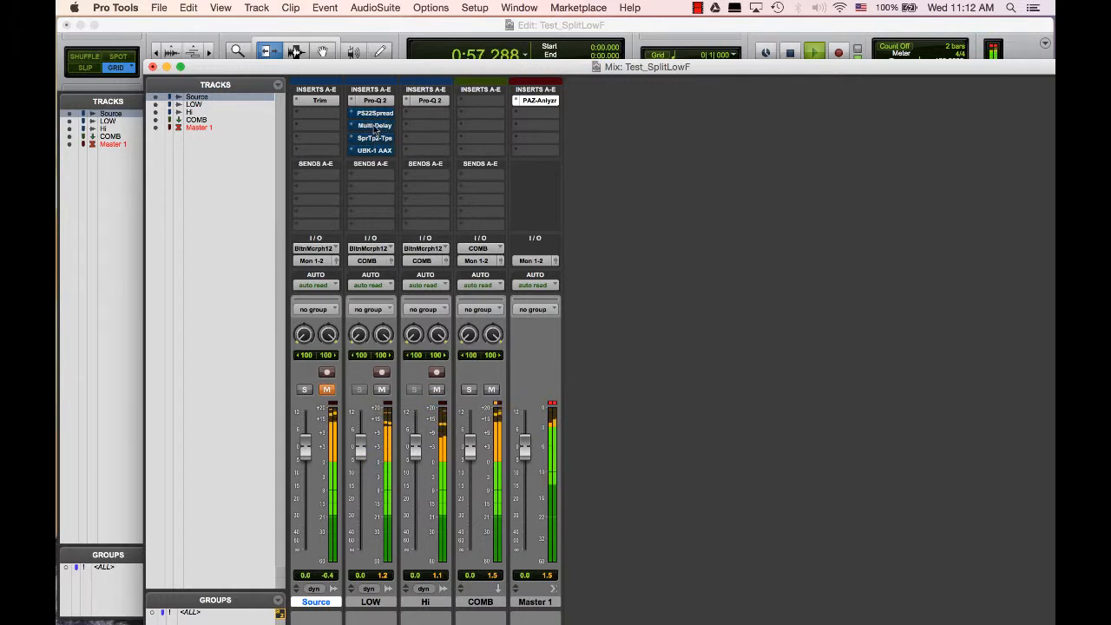
{"action": "left_click", "coordinate": [375, 128], "text": "super"}
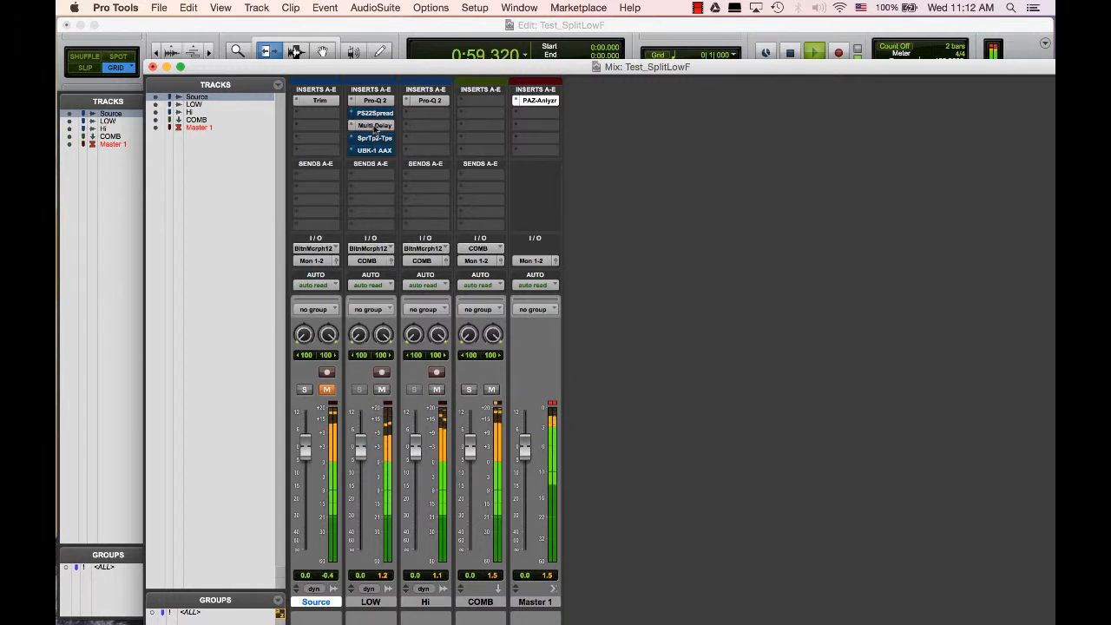
{"action": "key", "text": "space"}
Step: Open the UBK-1 on the LOW track, take it out of bypass, and mute the Hi track
{"action": "left_click", "coordinate": [375, 150]}
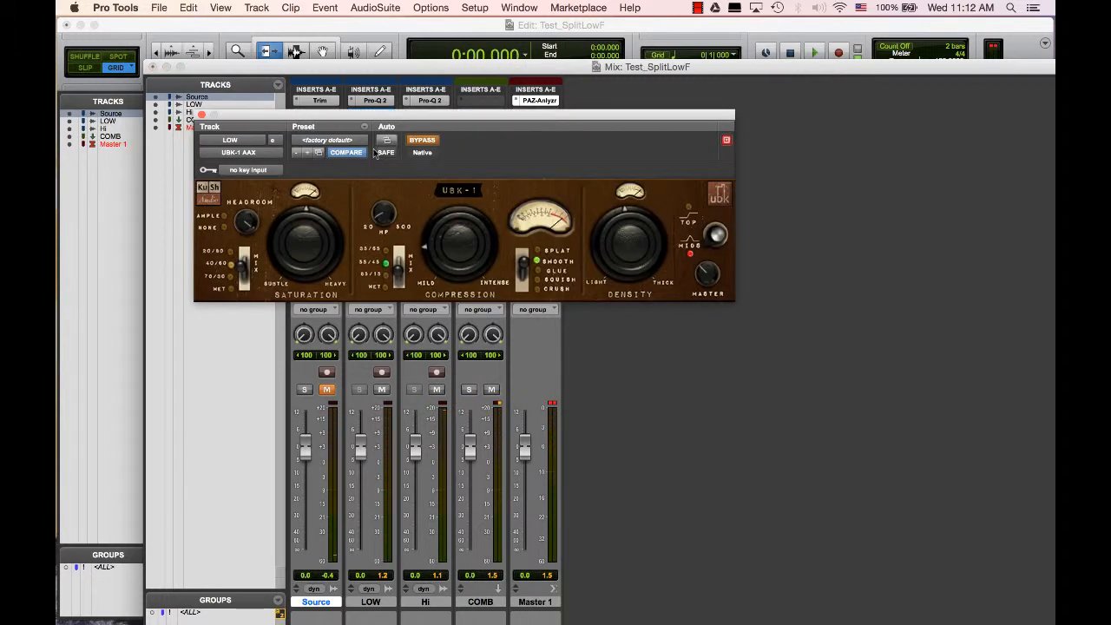
{"action": "left_click", "coordinate": [422, 142]}
{"action": "left_click", "coordinate": [436, 390]}
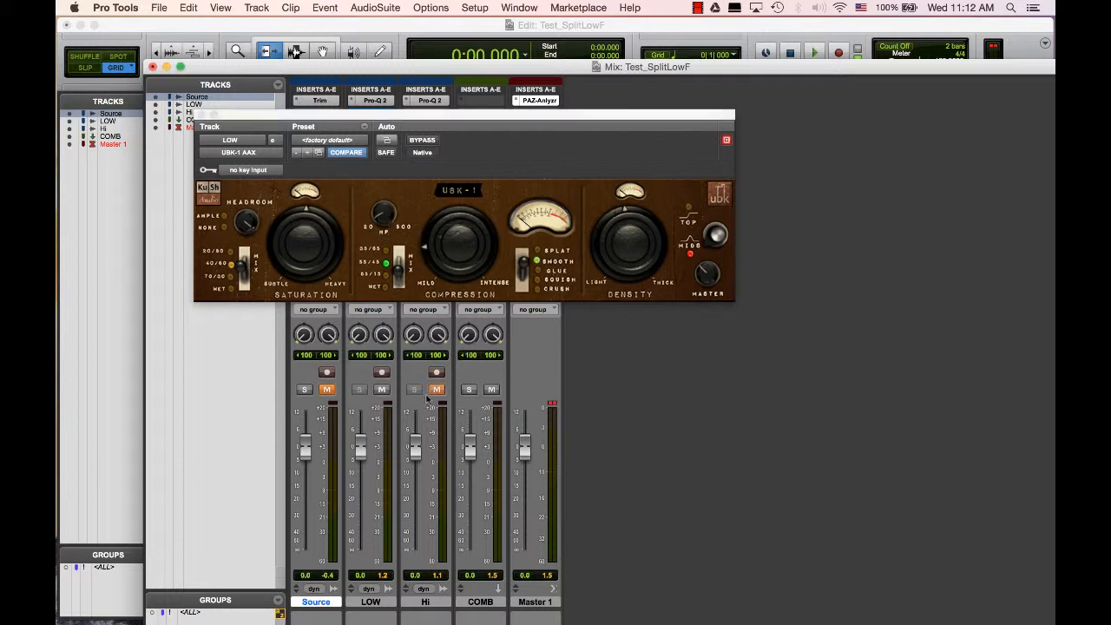
Step: Play the LOW band on its own, comparing the UBK-1 bypassed and active, with its window moved clear of the LOW inserts
{"action": "left_click", "coordinate": [423, 142]}
{"action": "key", "text": "space"}
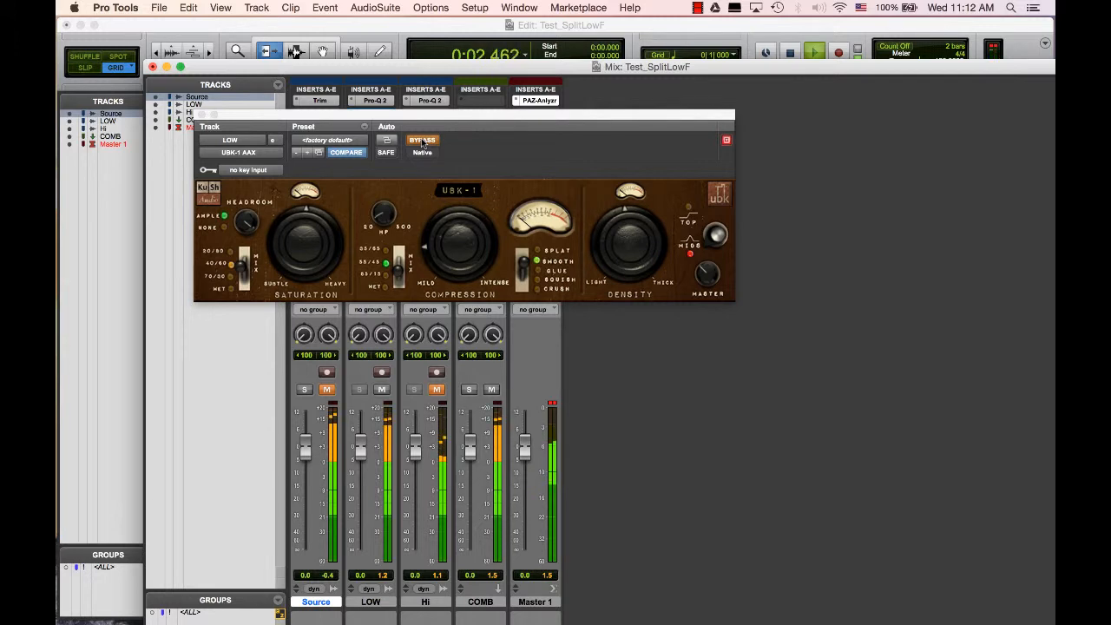
{"action": "key", "text": "space"}
{"action": "left_click", "coordinate": [423, 142]}
{"action": "key", "text": "space"}
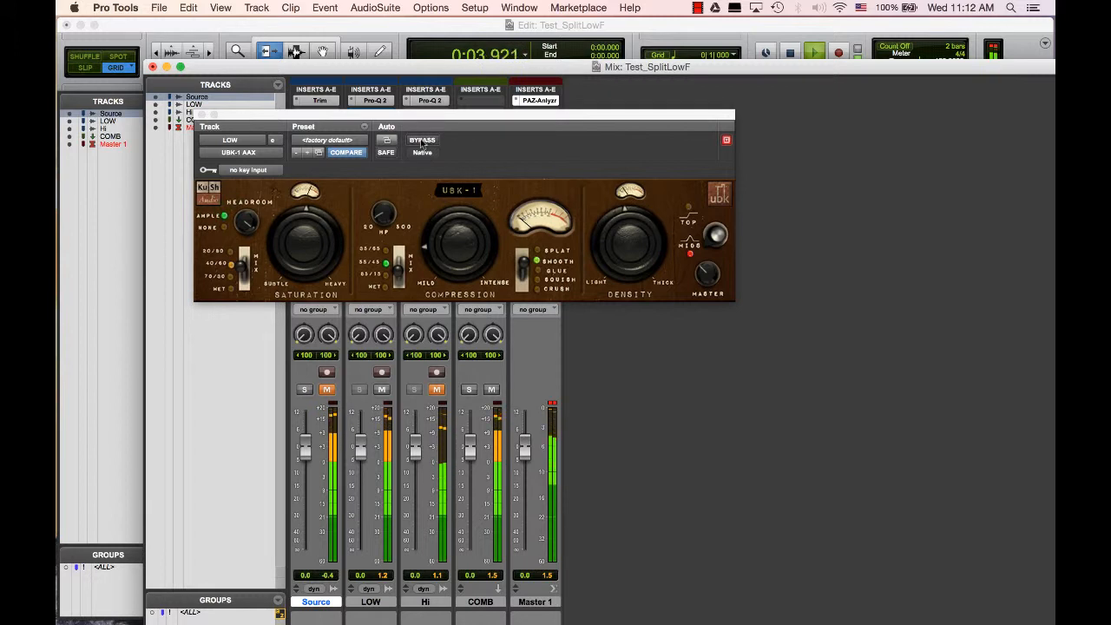
{"action": "left_click_drag", "start_coordinate": [385, 114], "coordinate": [669, 107]}
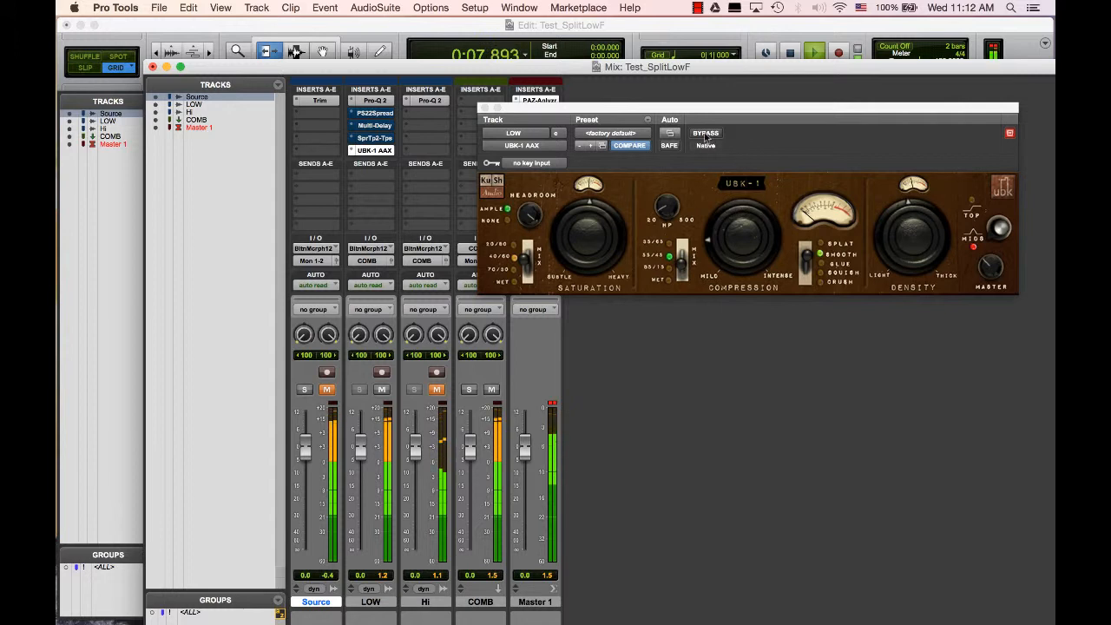
{"action": "left_click", "coordinate": [706, 134]}
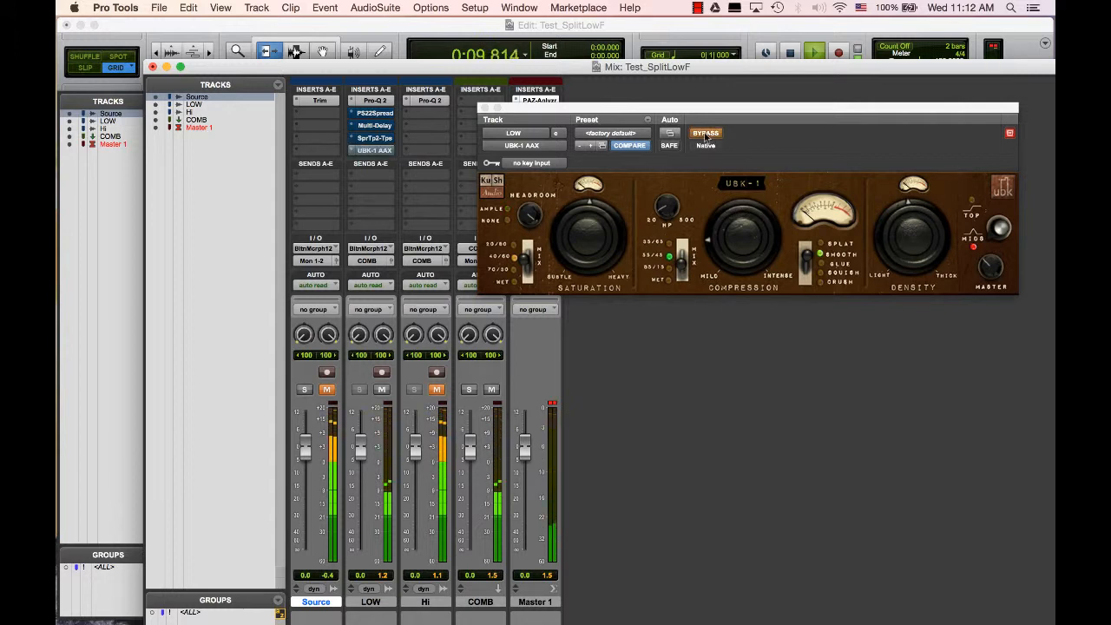
{"action": "left_click", "coordinate": [706, 133]}
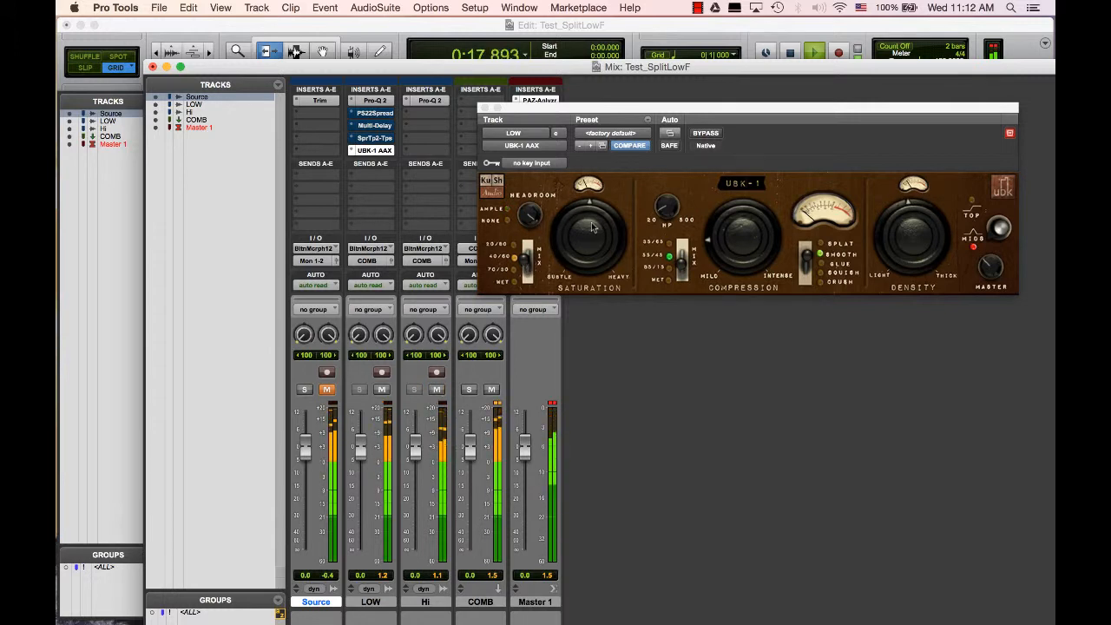
{"action": "left_click", "coordinate": [705, 134]}
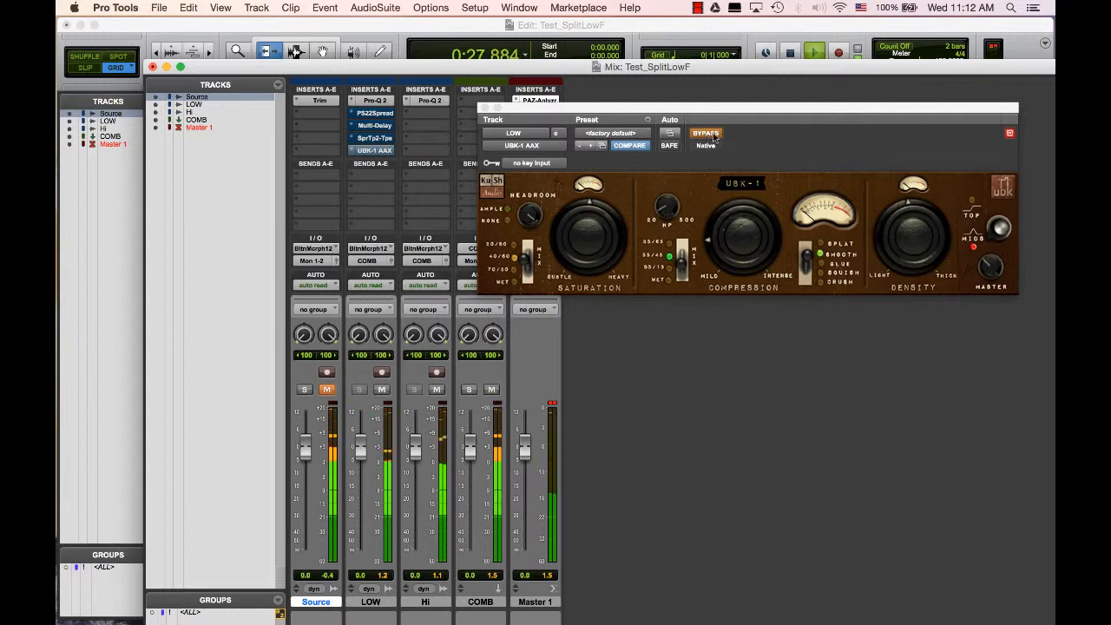
{"action": "left_click", "coordinate": [711, 135]}
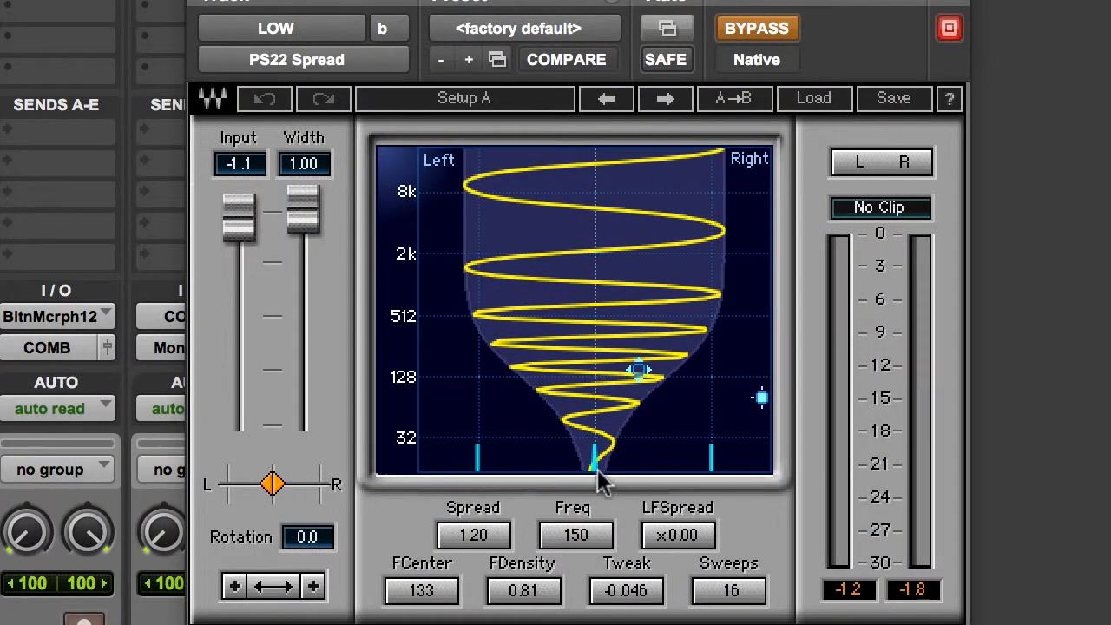
Step: Set the LOW track's PS22 Spread to Spread 1.06 and Freq 285, and compare it active and bypassed during playback
{"action": "left_click_drag", "start_coordinate": [596, 450], "coordinate": [595, 424]}
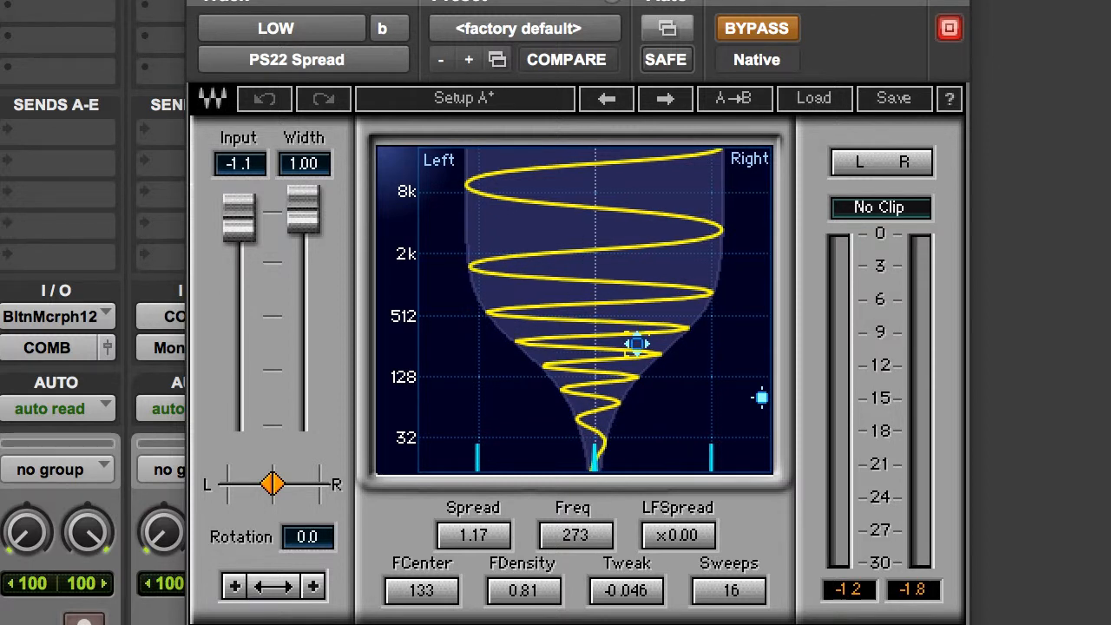
{"action": "left_click_drag", "start_coordinate": [637, 344], "coordinate": [571, 333]}
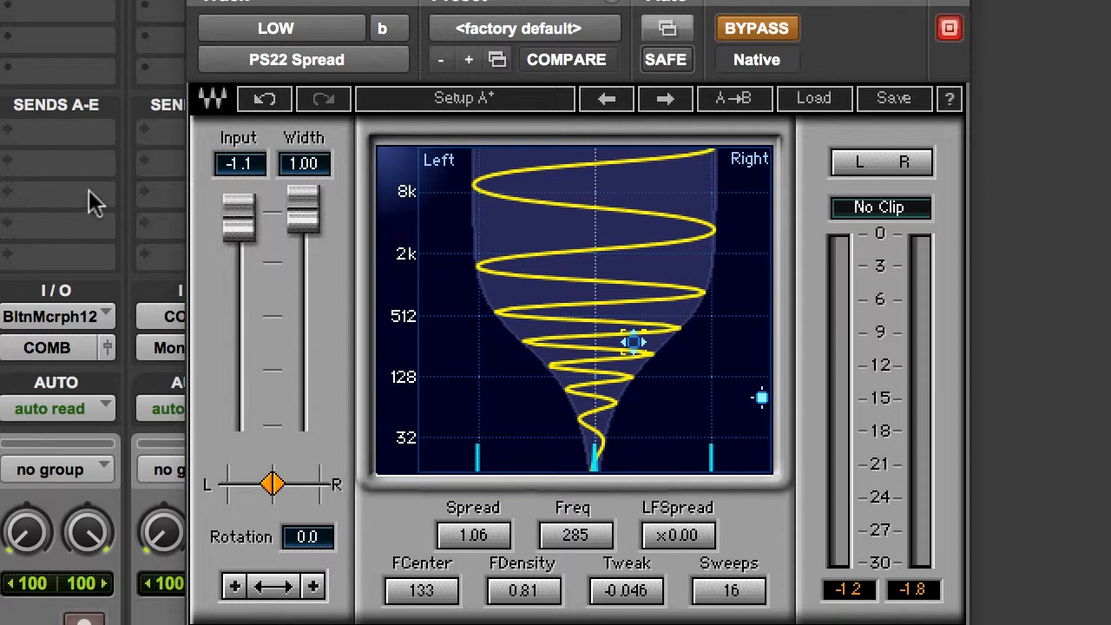
{"action": "key", "text": "space"}
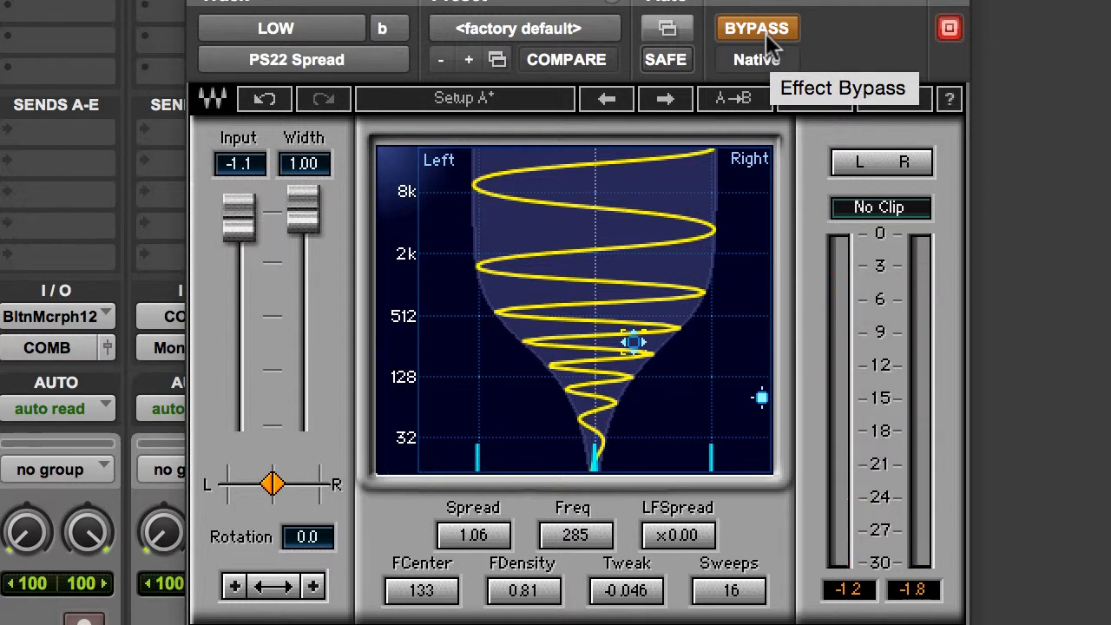
{"action": "left_click", "coordinate": [765, 33]}
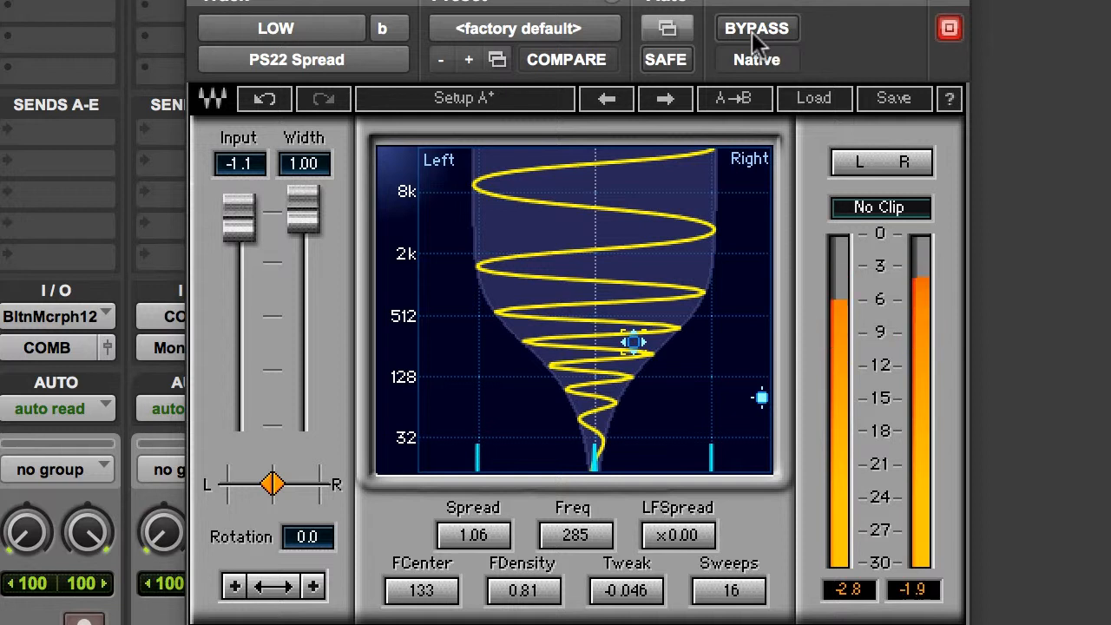
{"action": "left_click", "coordinate": [752, 30]}
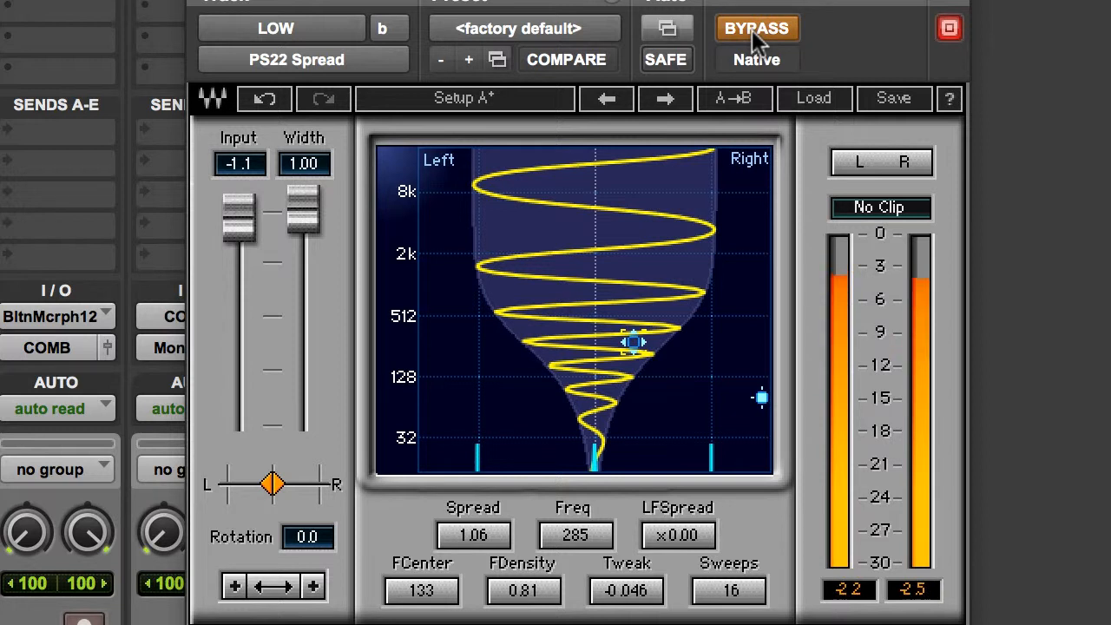
{"action": "left_click", "coordinate": [752, 29]}
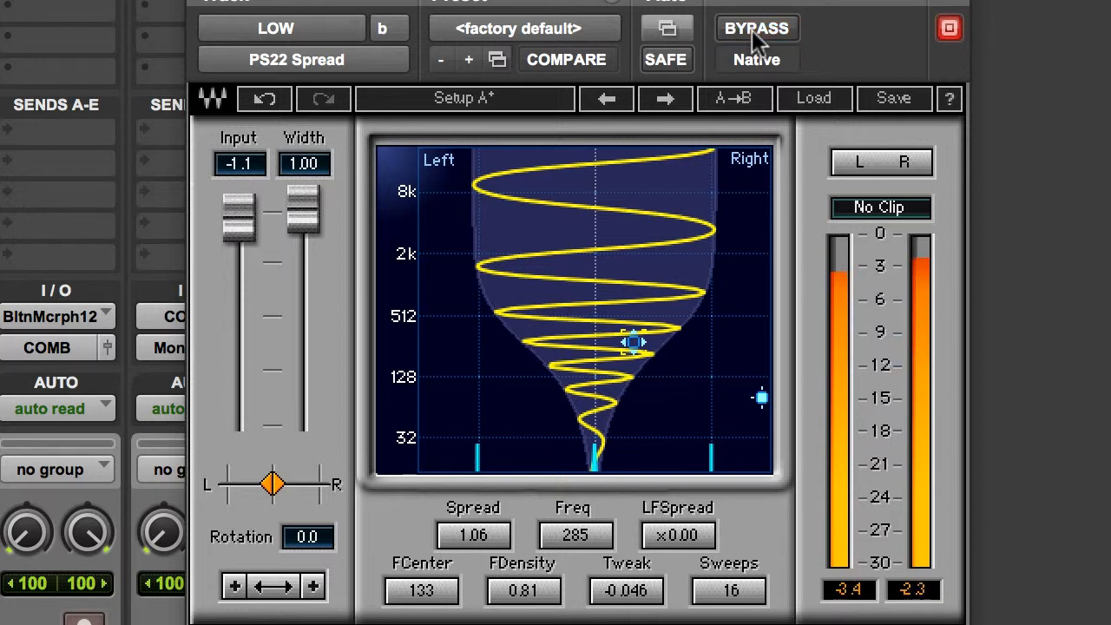
Step: During playback, sweep the PS22 Spread's Freq to 114 and up to 1830, and settle on Freq 118 with Spread 1.17
{"action": "left_click_drag", "start_coordinate": [633, 343], "coordinate": [633, 380]}
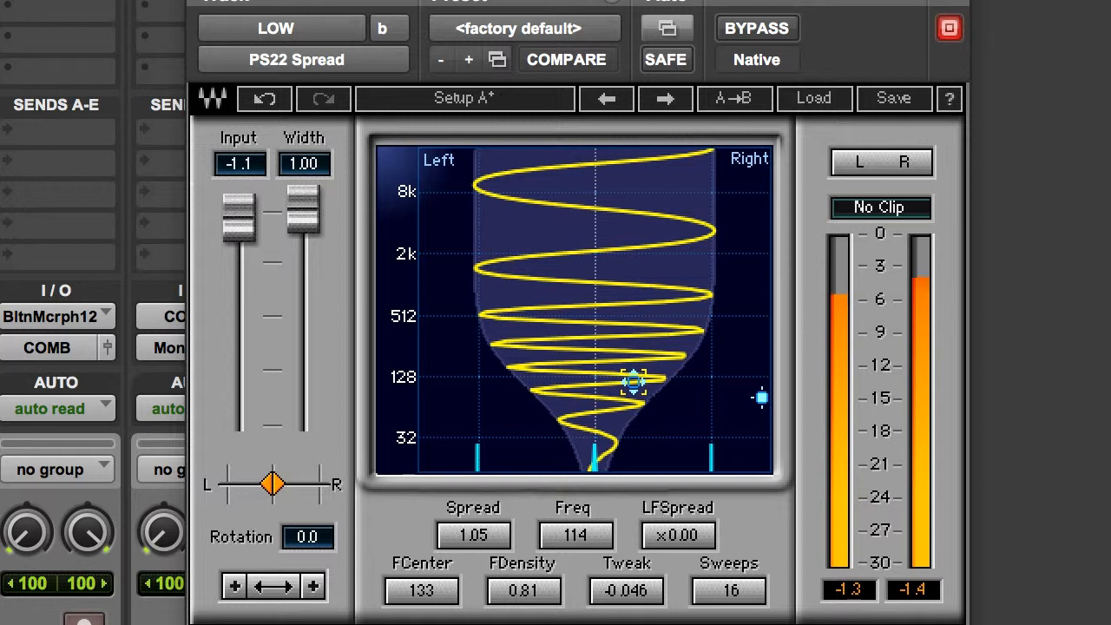
{"action": "left_click_drag", "start_coordinate": [633, 380], "coordinate": [629, 257]}
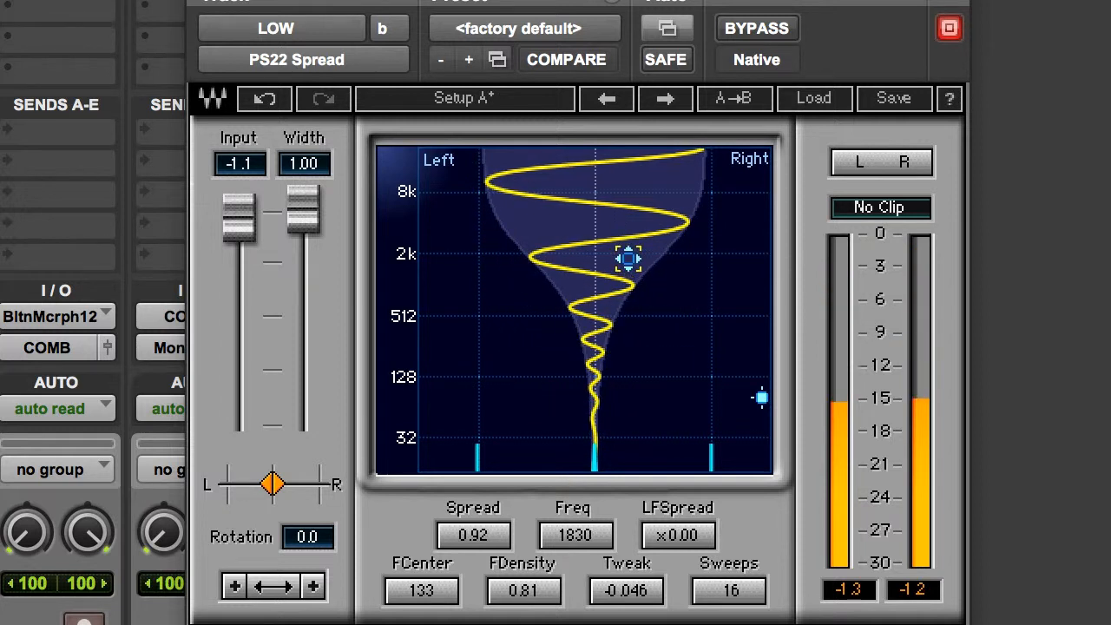
{"action": "left_click_drag", "start_coordinate": [629, 257], "coordinate": [637, 376]}
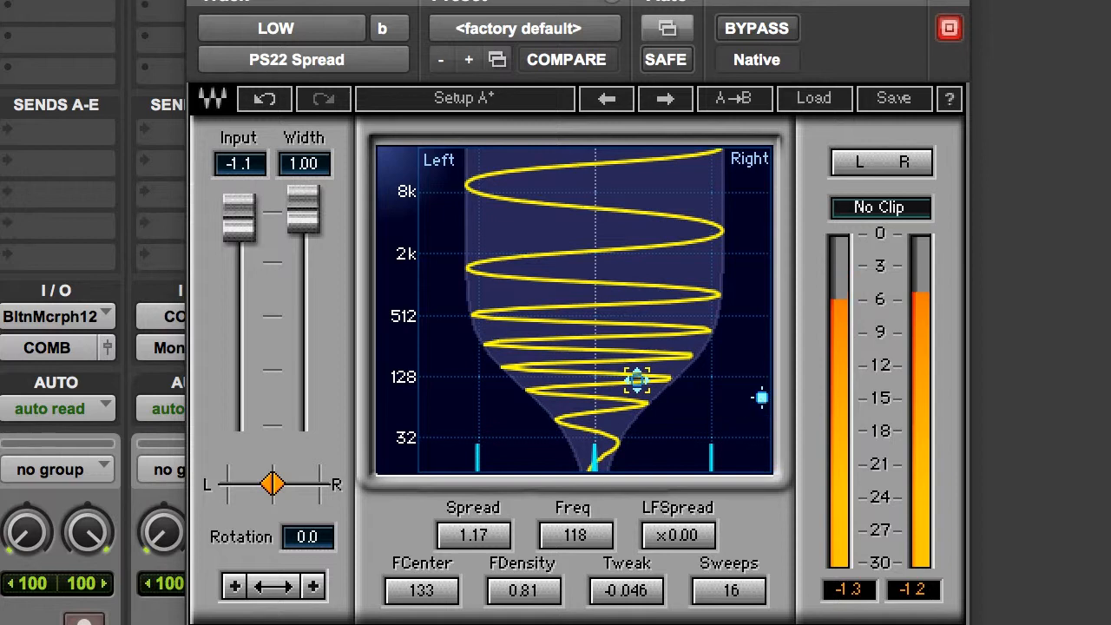
Step: Set the PS22 Spread's FCenter to 80, and compare the sound with the effect bypassed and active
{"action": "left_click_drag", "start_coordinate": [761, 397], "coordinate": [760, 436]}
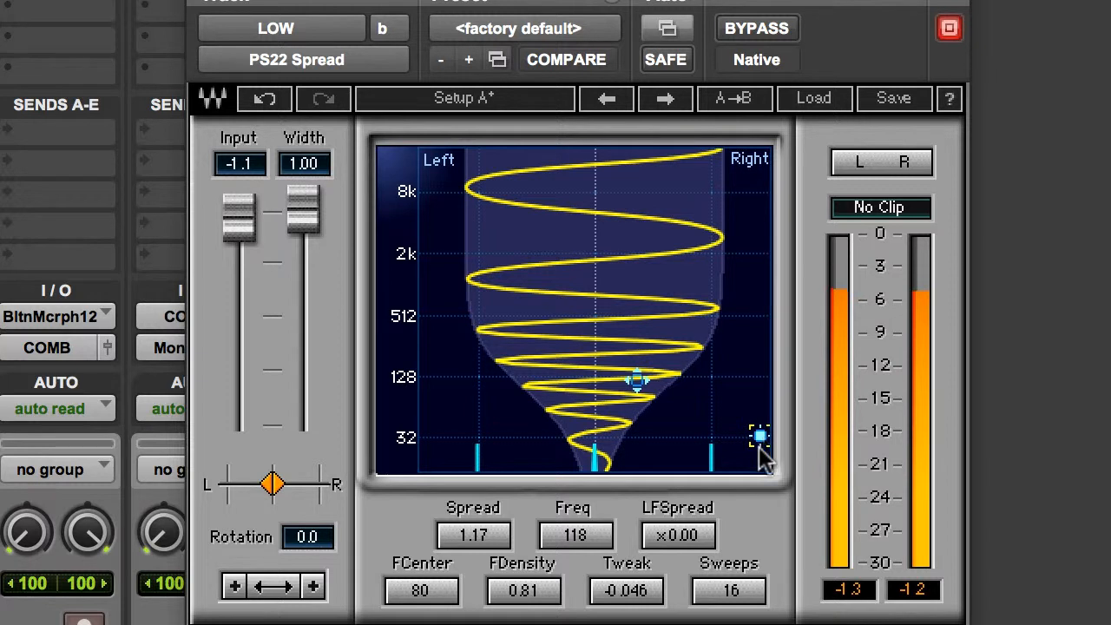
{"action": "left_click", "coordinate": [756, 29]}
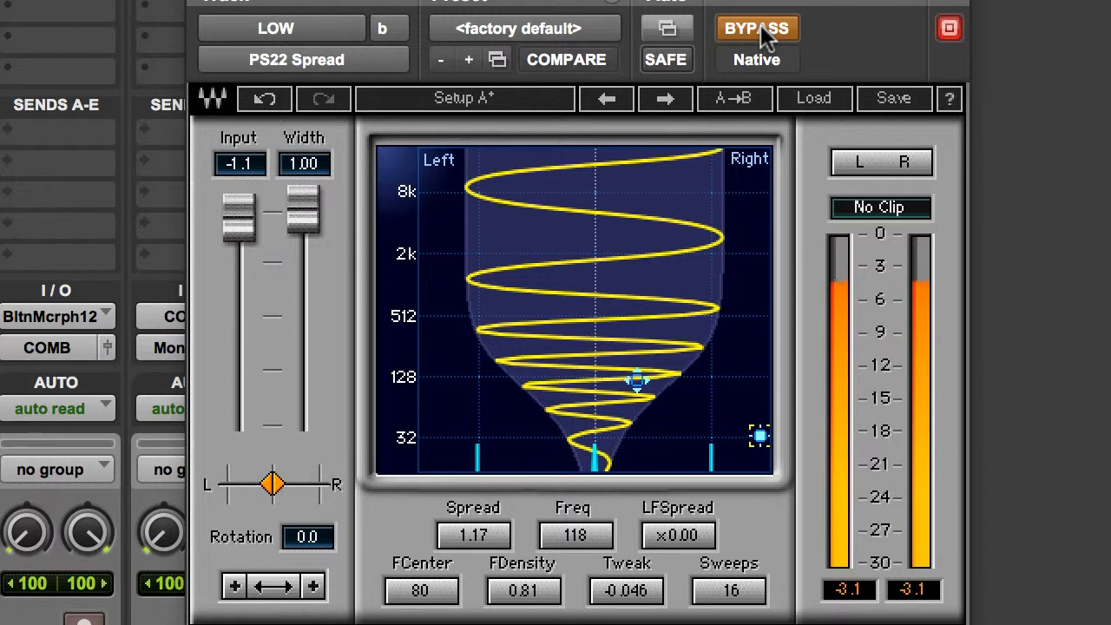
{"action": "left_click", "coordinate": [757, 28]}
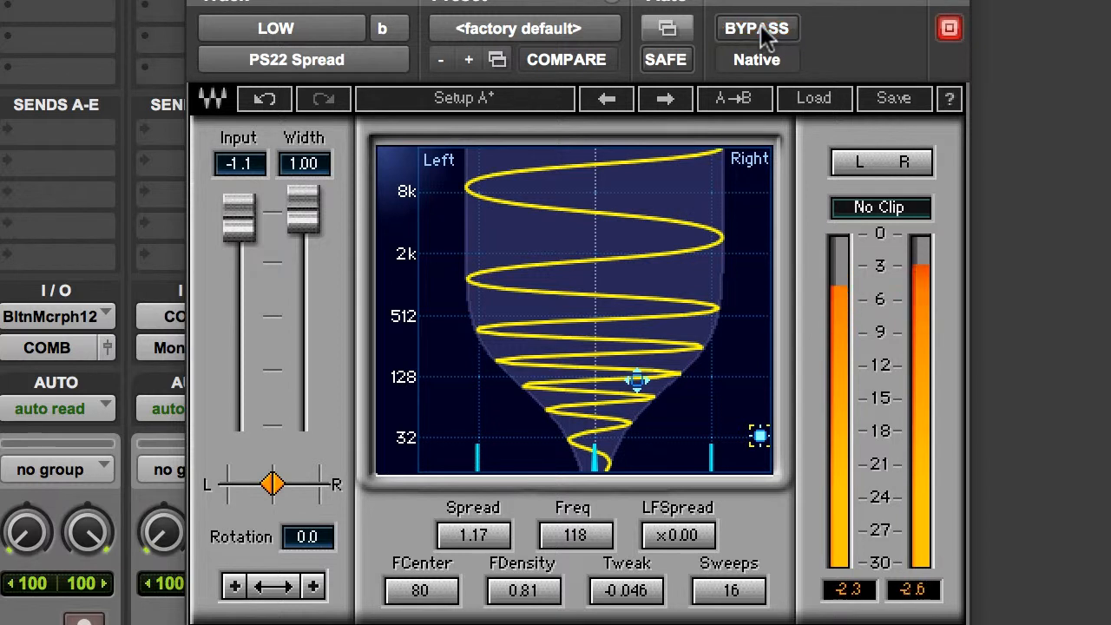